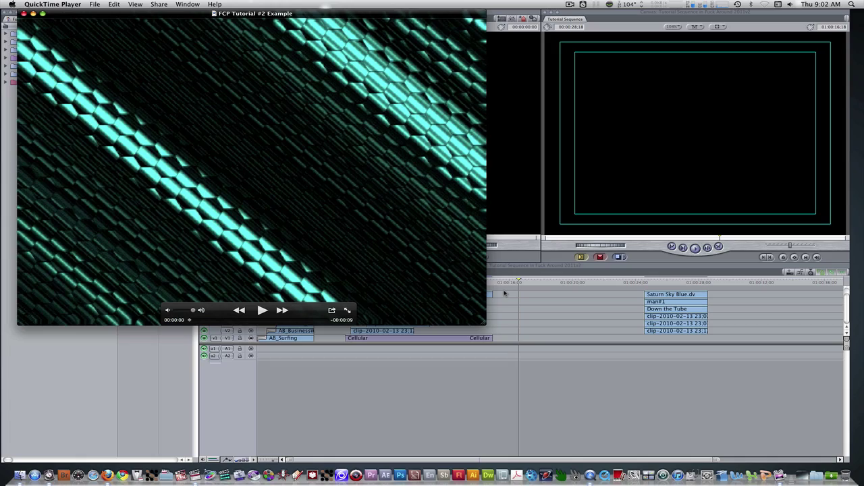
Play the FCP Tutorial #2 Example movie and switch to Final Cut Pro.
{"action": "key", "text": "space"}
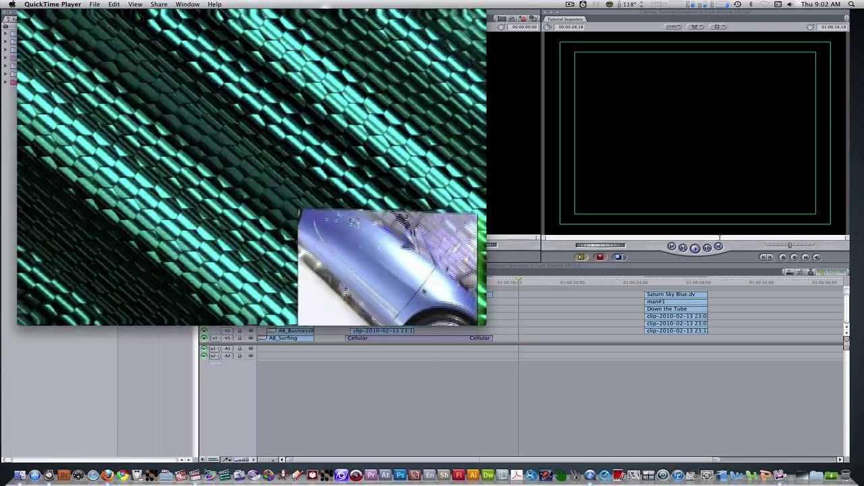
{"action": "key", "text": "space"}
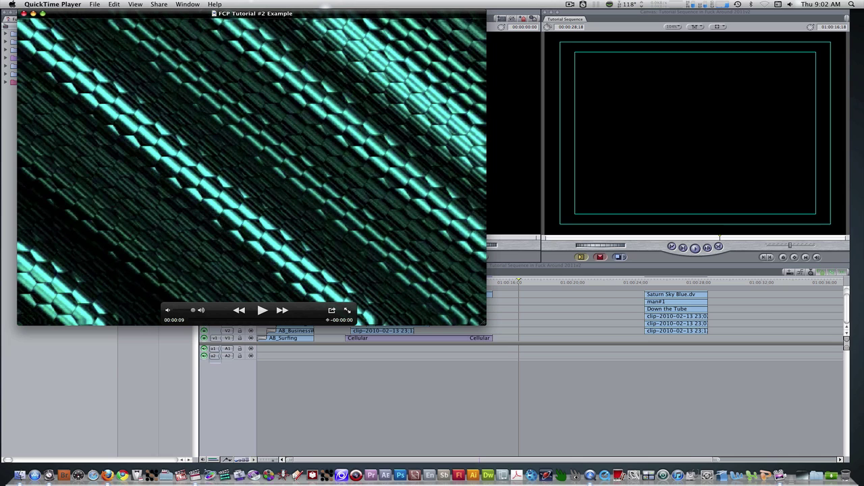
{"action": "left_click", "coordinate": [505, 293]}
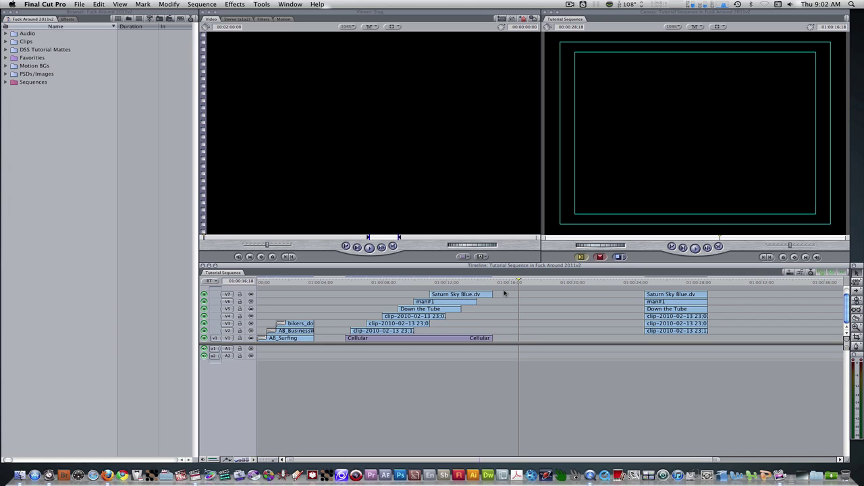
Load the Cellular render generator into the Viewer and set its duration to 00:00:09:10.
{"action": "left_click", "coordinate": [453, 177]}
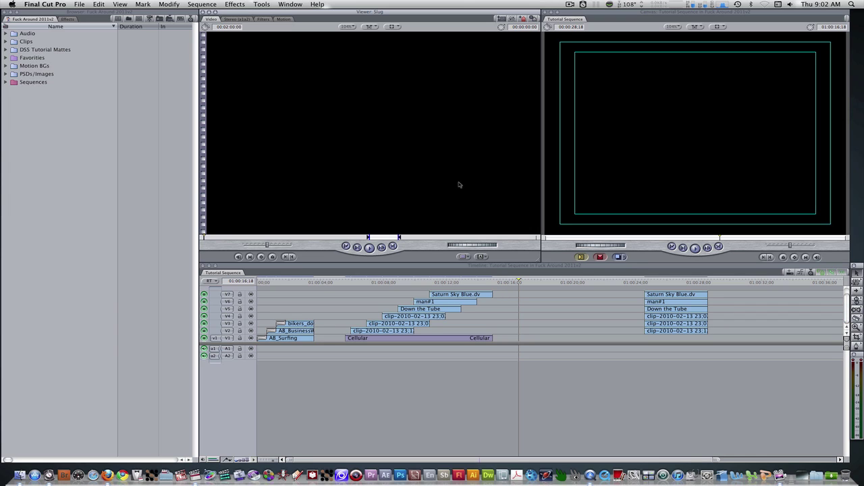
{"action": "left_click", "coordinate": [483, 257]}
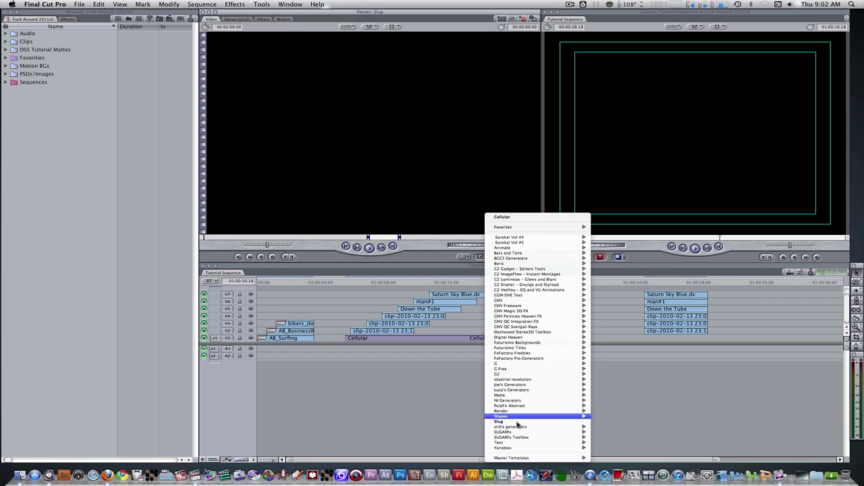
{"action": "mouse_move", "coordinate": [515, 412]}
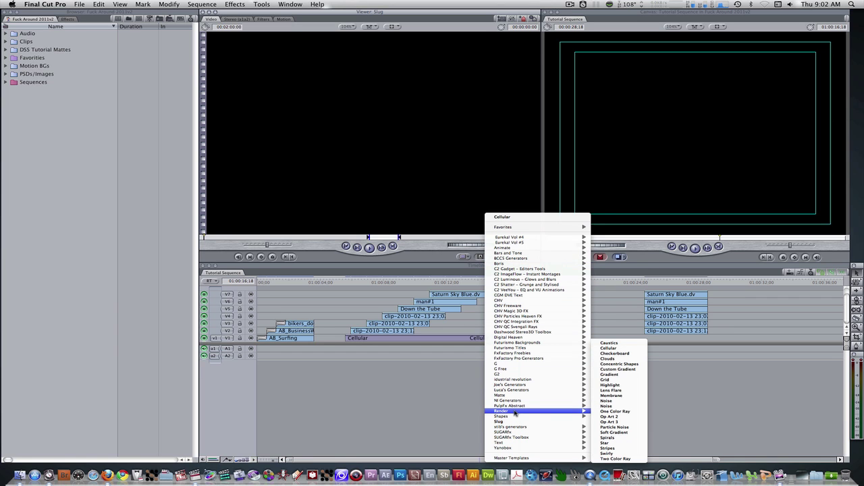
{"action": "left_click", "coordinate": [610, 348]}
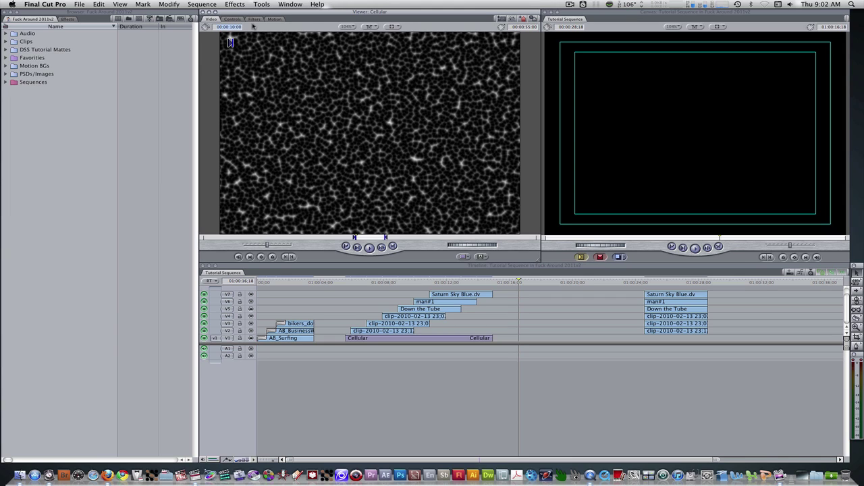
{"action": "type", "text": "9:"}
{"action": "key", "text": "Return"}
Overwrite the Cellular generator onto V1 of the sequence, open the placed clip's controls, and return the playhead to its start at 01:00:16:18.
{"action": "left_click_drag", "start_coordinate": [330, 101], "coordinate": [765, 122]}
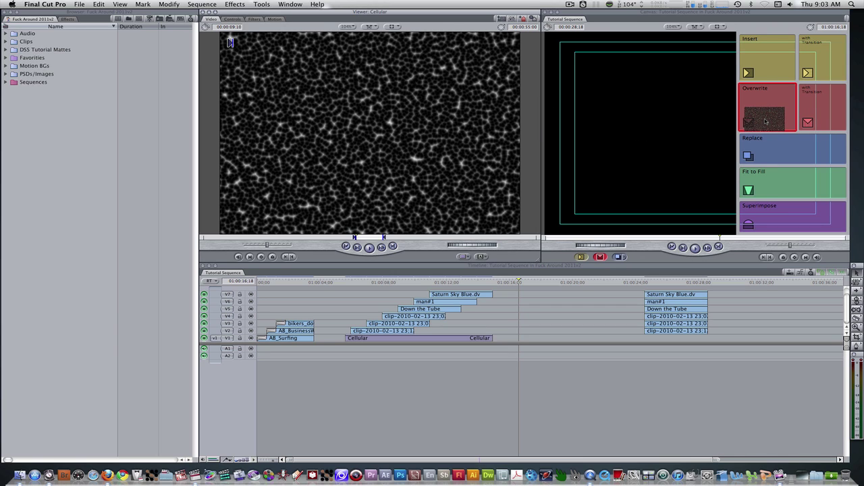
{"action": "key", "text": "super+alt"}
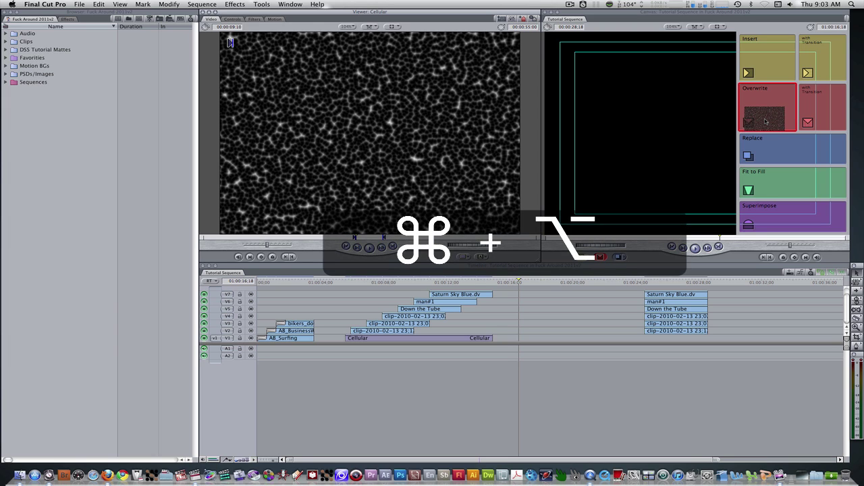
{"action": "left_click_drag", "start_coordinate": [765, 121], "coordinate": [766, 121]}
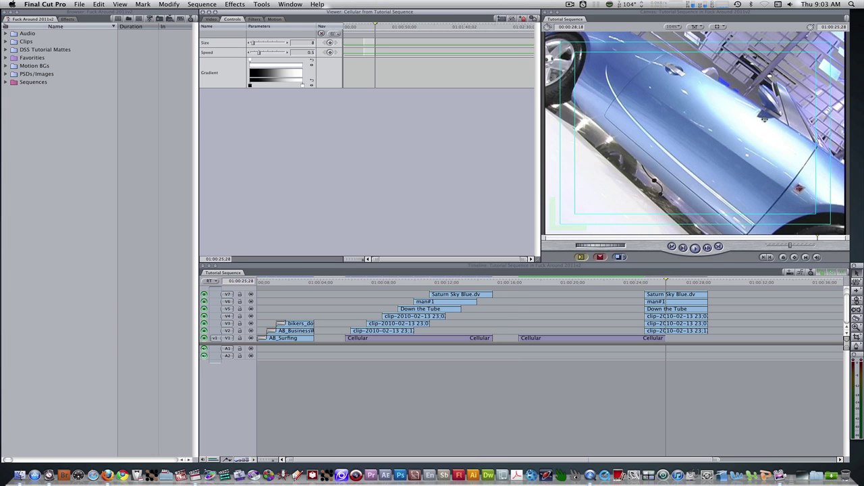
{"action": "left_click", "coordinate": [523, 283]}
{"action": "left_click", "coordinate": [518, 282]}
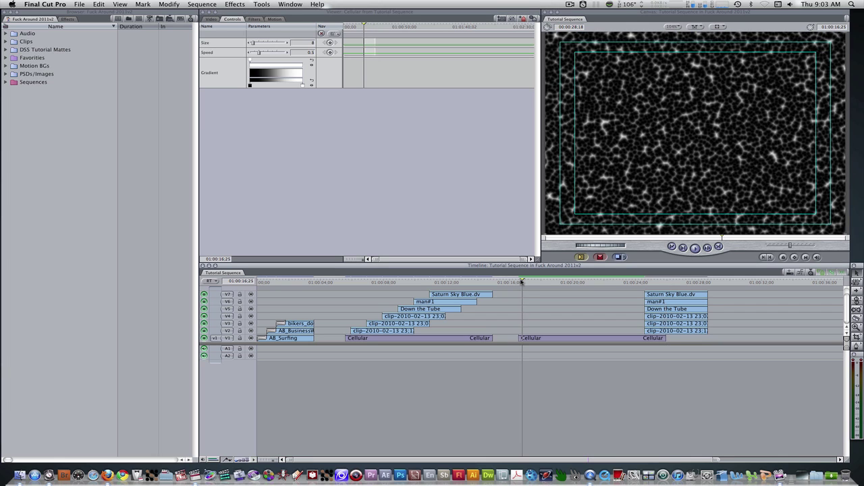
Change the white end of the Cellular gradient to cyan, with red 0, green 240 and blue 255.
{"action": "left_click", "coordinate": [306, 116]}
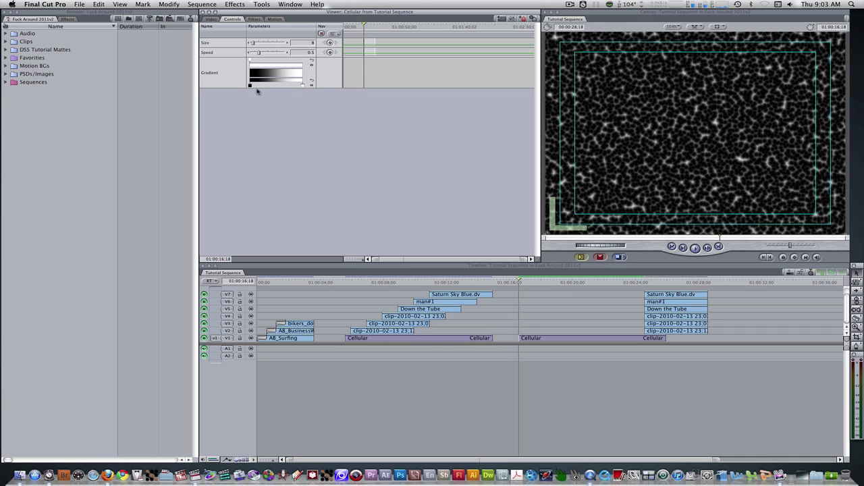
{"action": "left_click", "coordinate": [302, 85]}
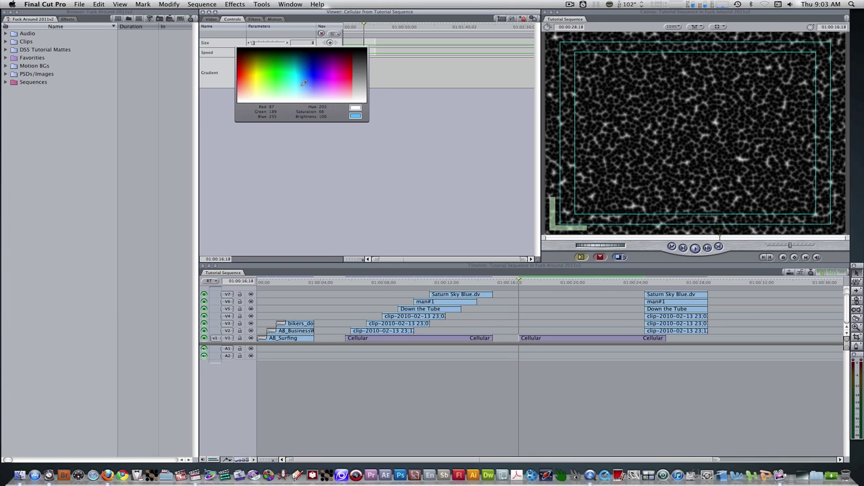
{"action": "left_click_drag", "start_coordinate": [304, 82], "coordinate": [296, 79]}
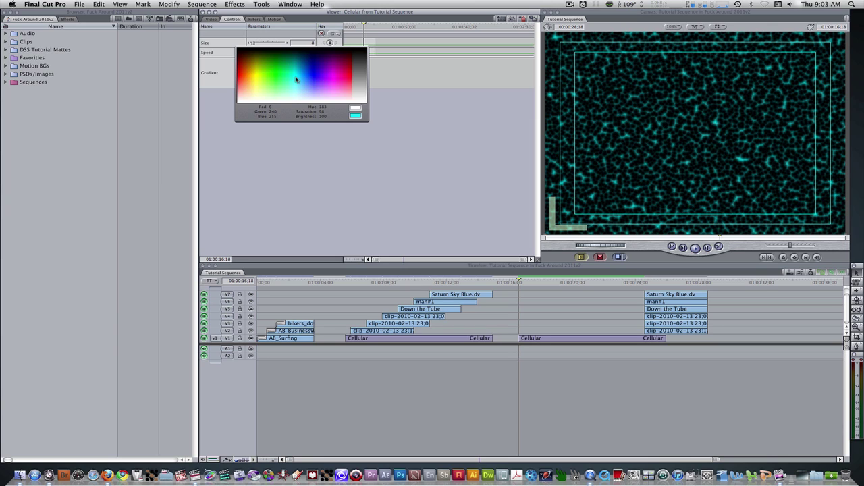
{"action": "left_click_drag", "start_coordinate": [296, 80], "coordinate": [296, 80]}
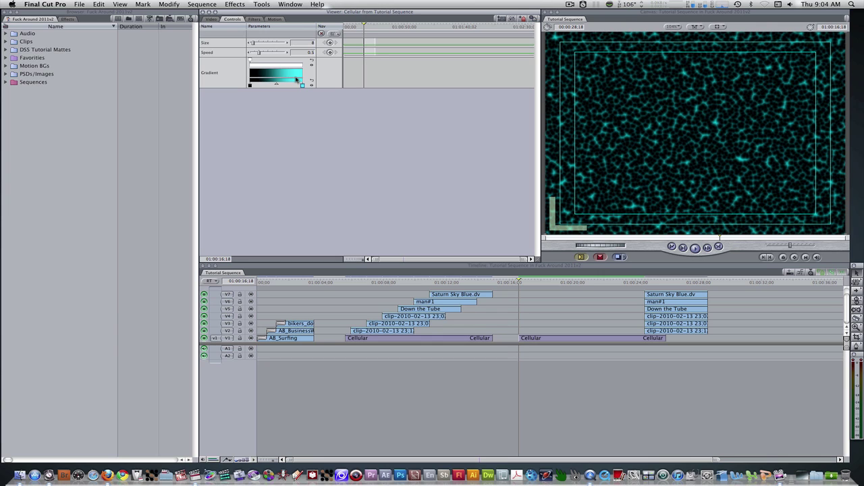
Apply the Stripes video filter from the Distort category to the Cellular clip.
{"action": "left_click", "coordinate": [252, 20]}
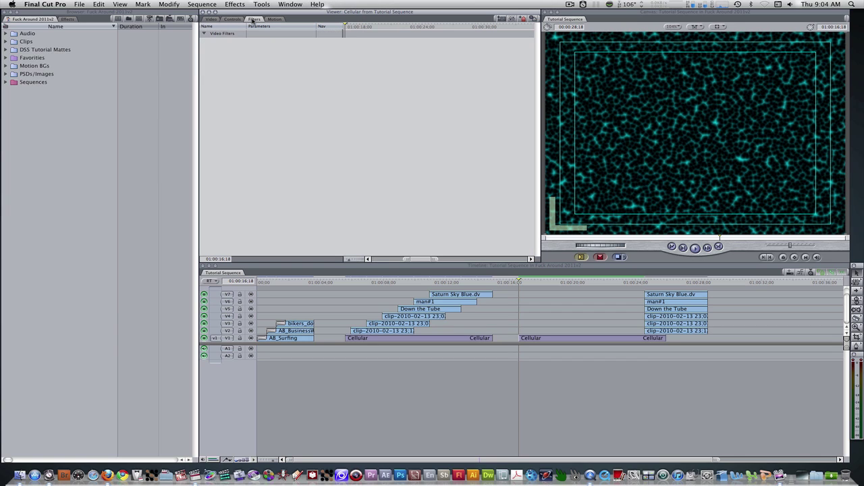
{"action": "left_click", "coordinate": [66, 20]}
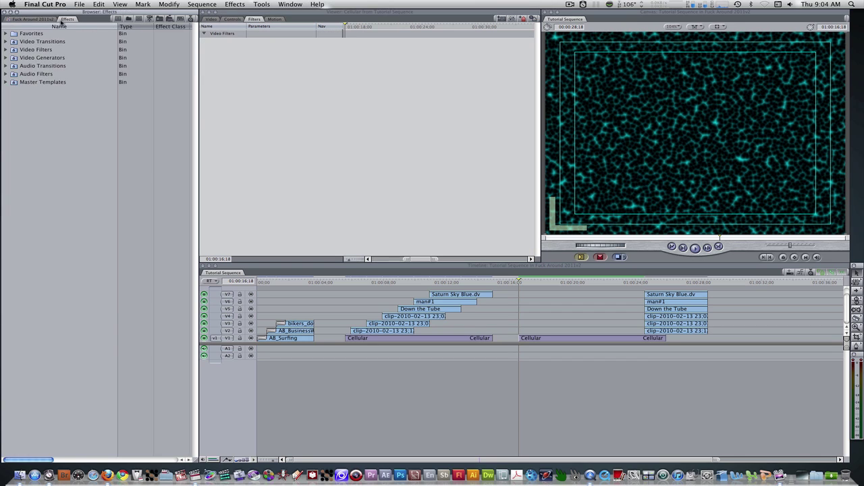
{"action": "left_click", "coordinate": [6, 50]}
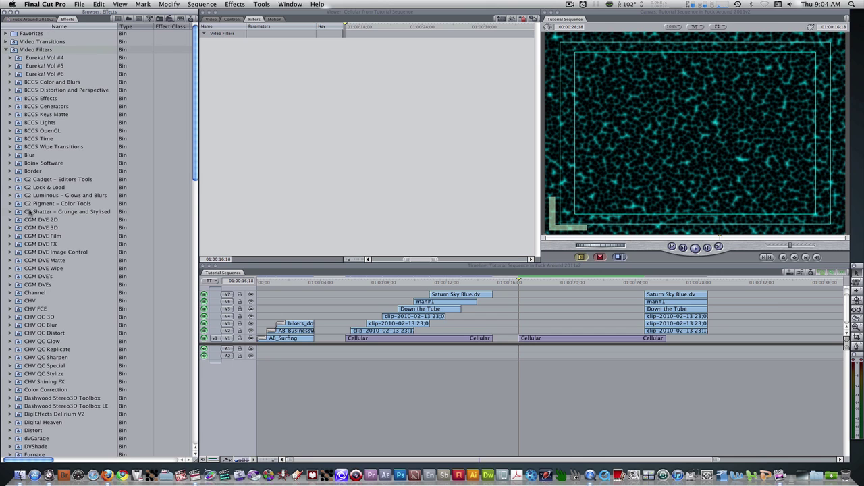
{"action": "scroll", "coordinate": [30, 212], "scroll_direction": "down", "scroll_amount": 3}
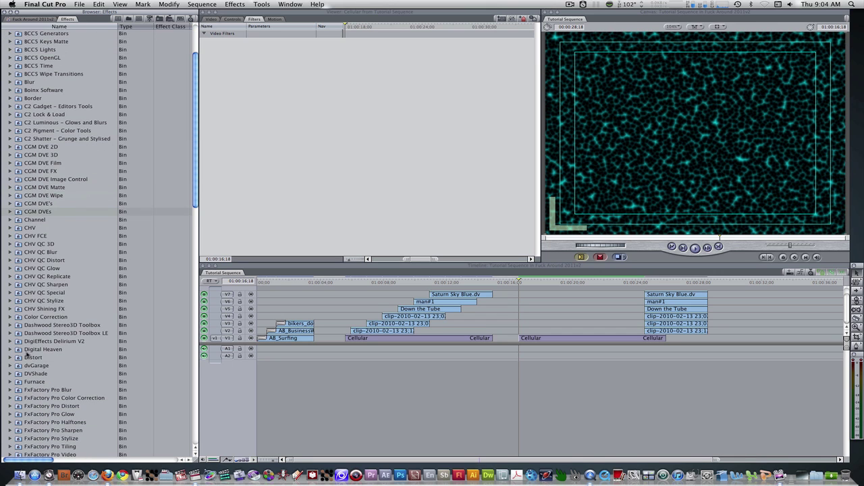
{"action": "left_click", "coordinate": [11, 357]}
{"action": "scroll", "coordinate": [23, 370], "scroll_direction": "down", "scroll_amount": 6}
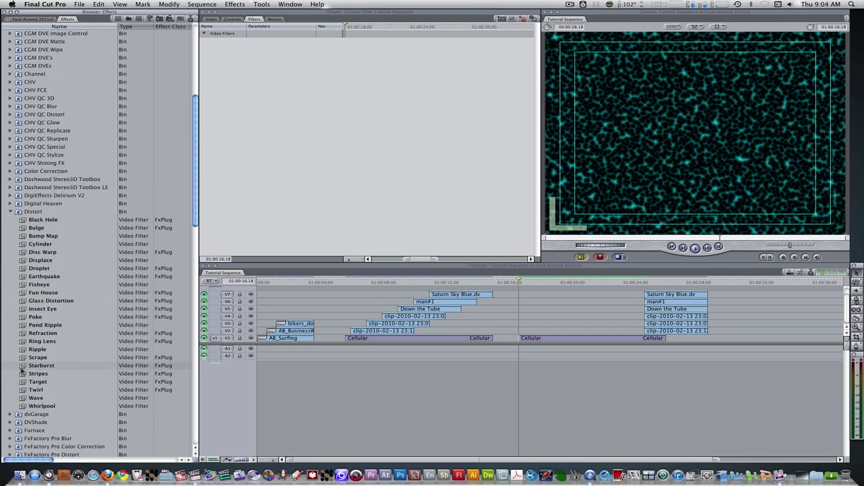
{"action": "left_click_drag", "start_coordinate": [24, 374], "coordinate": [284, 204]}
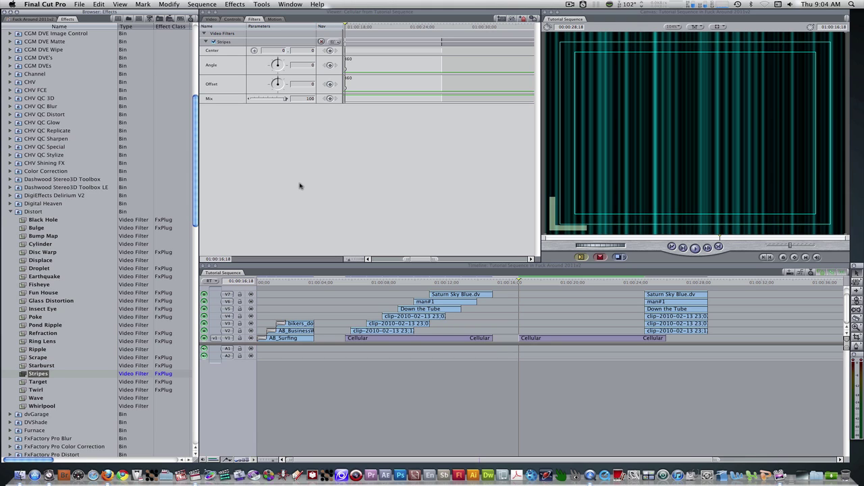
Set the Stripes angle to 45, preview the moving stripes in the sequence, and return the playhead to the clip's start.
{"action": "left_click", "coordinate": [305, 65]}
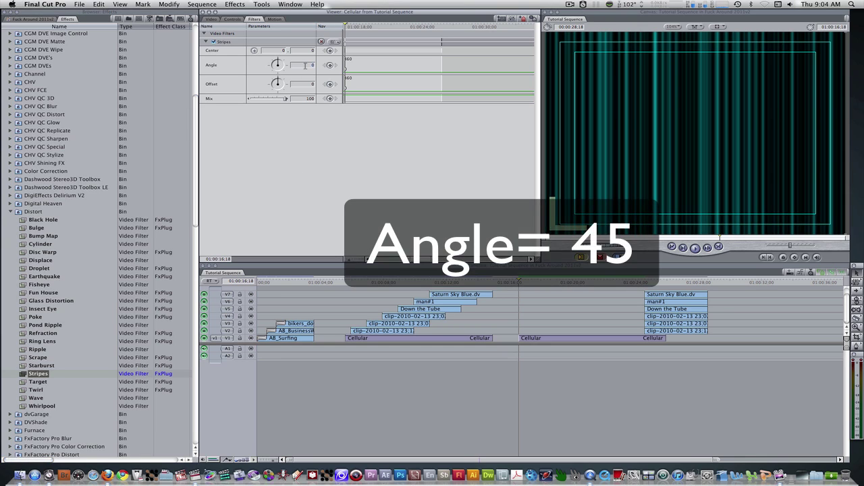
{"action": "type", "text": "45"}
{"action": "key", "text": "Return"}
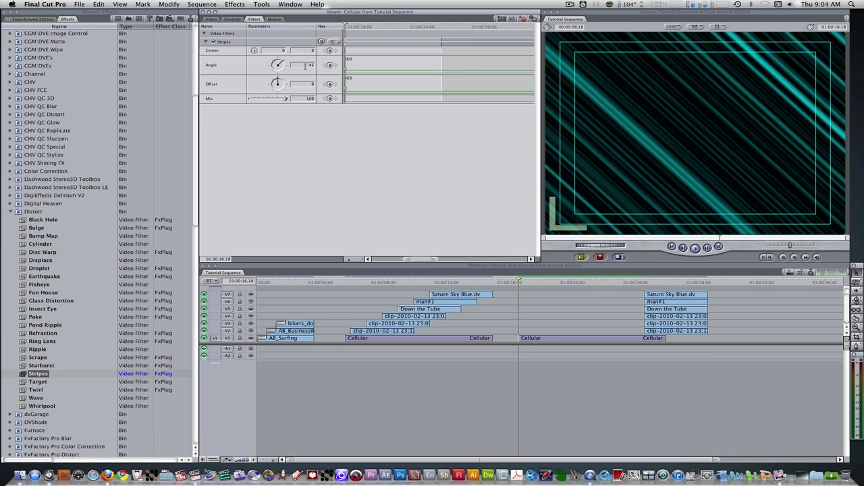
{"action": "left_click", "coordinate": [537, 282]}
{"action": "key", "text": "space"}
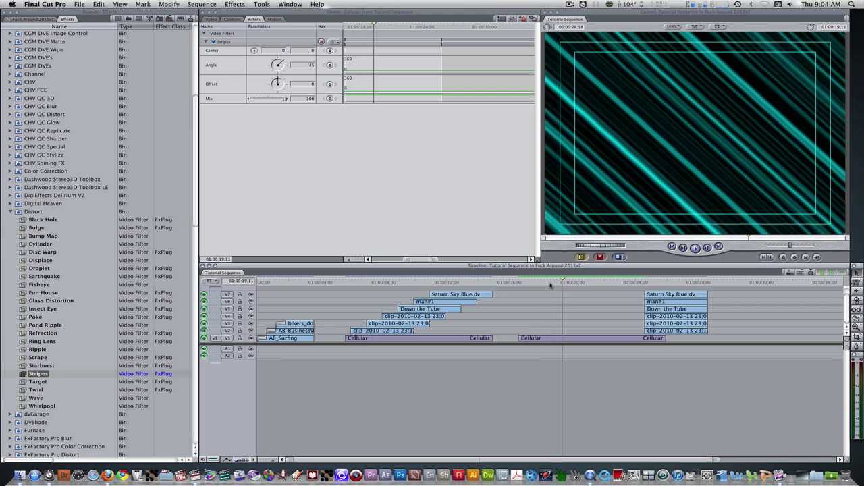
{"action": "left_click", "coordinate": [520, 283]}
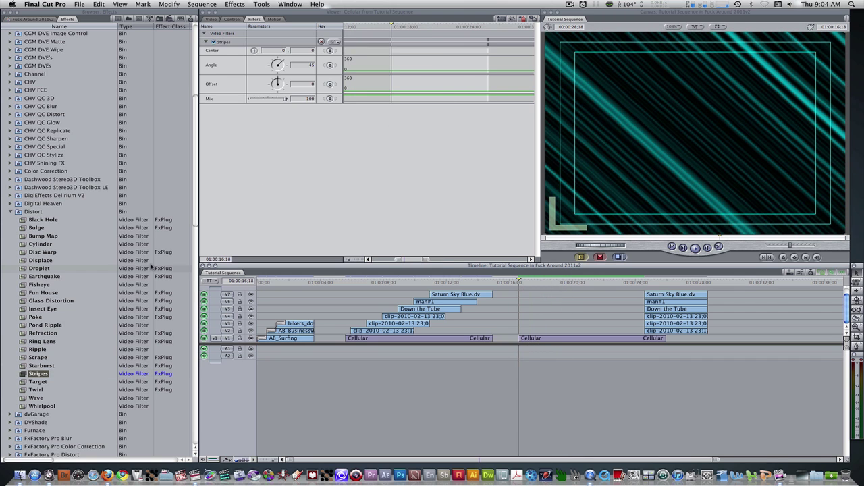
Apply the Bloom filter from the Glow category to the Cellular clip and set its threshold to 34.
{"action": "left_click", "coordinate": [11, 211]}
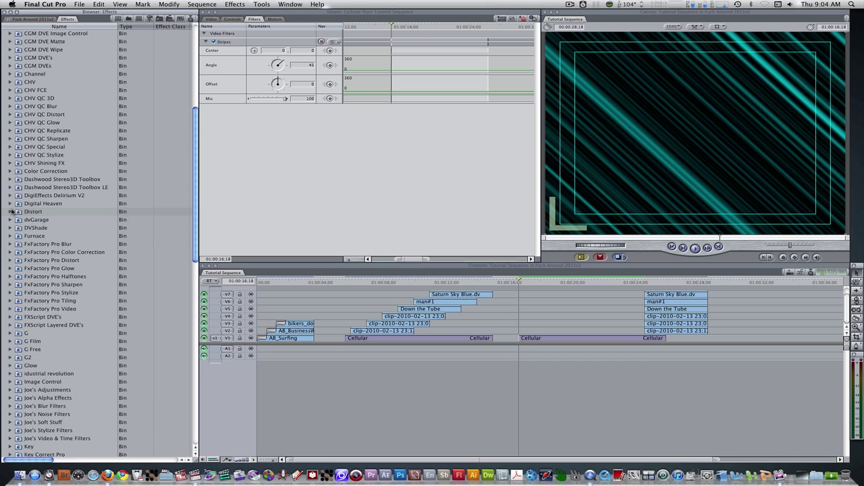
{"action": "left_click", "coordinate": [10, 366]}
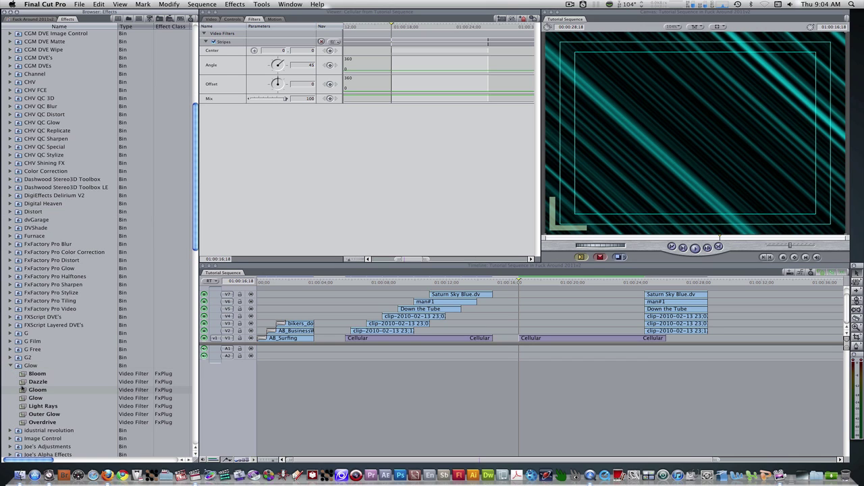
{"action": "left_click_drag", "start_coordinate": [25, 373], "coordinate": [327, 206]}
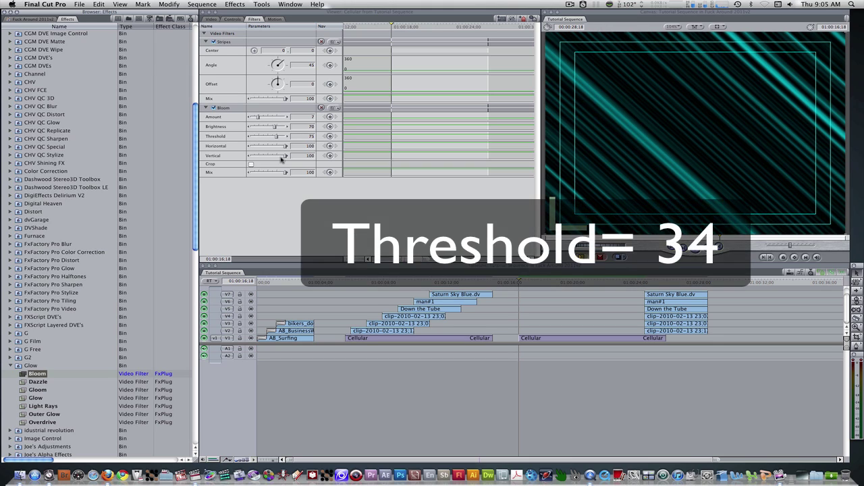
{"action": "left_click", "coordinate": [306, 137]}
{"action": "type", "text": "34"}
{"action": "key", "text": "Return"}
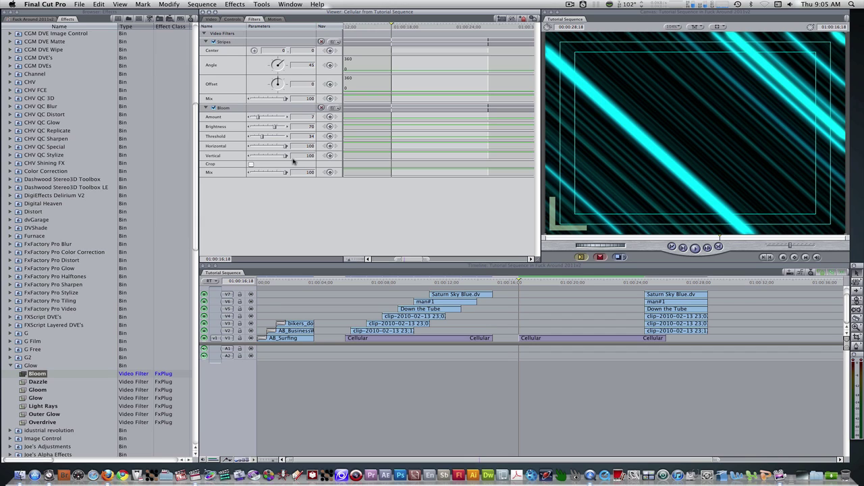
Apply the Insect Eye distort filter to the Cellular clip with refraction 2.34 and play the result in the Viewer.
{"action": "left_click", "coordinate": [10, 366]}
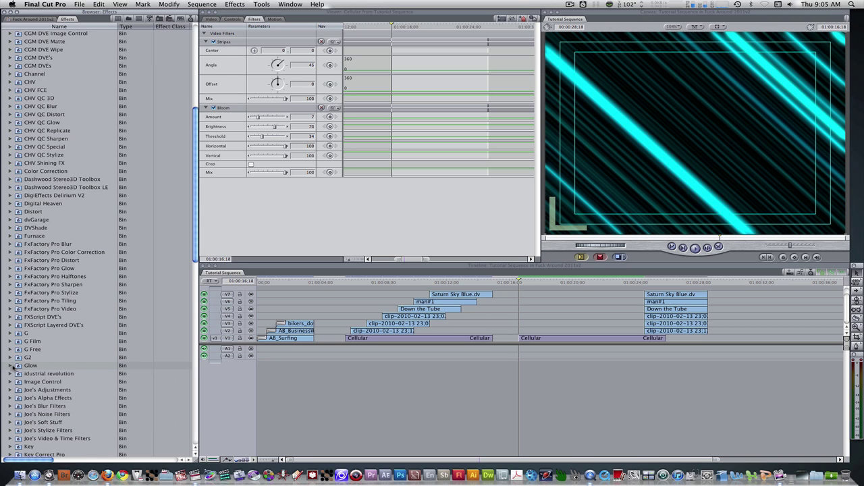
{"action": "left_click", "coordinate": [10, 213]}
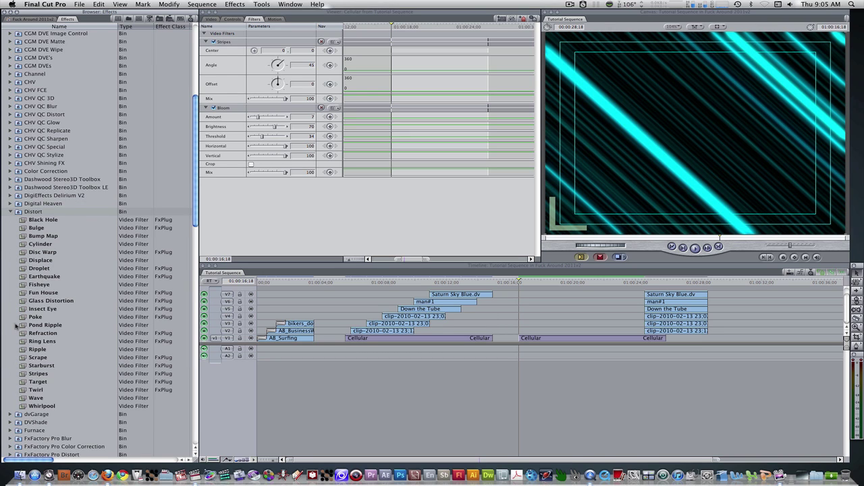
{"action": "left_click_drag", "start_coordinate": [20, 309], "coordinate": [247, 220]}
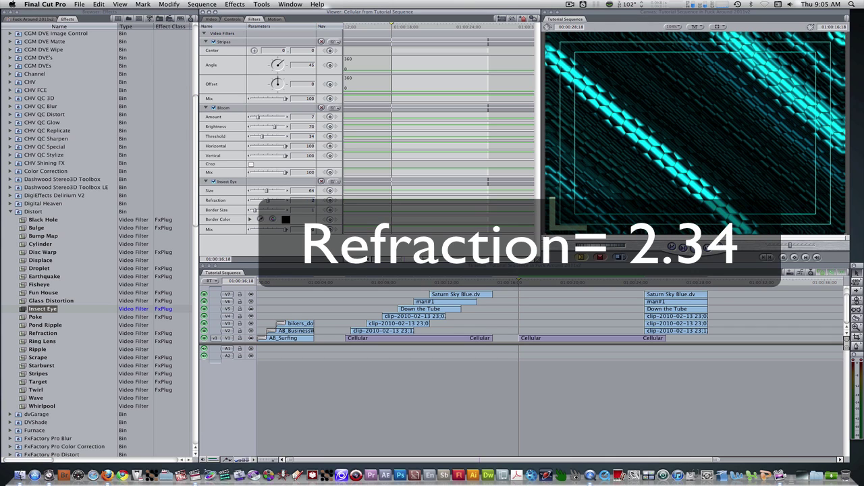
{"action": "key", "text": "Return"}
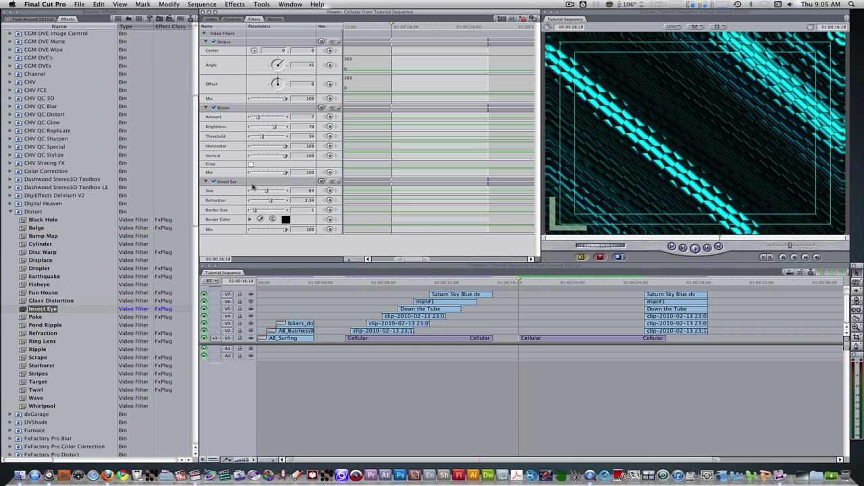
{"action": "left_click", "coordinate": [211, 19]}
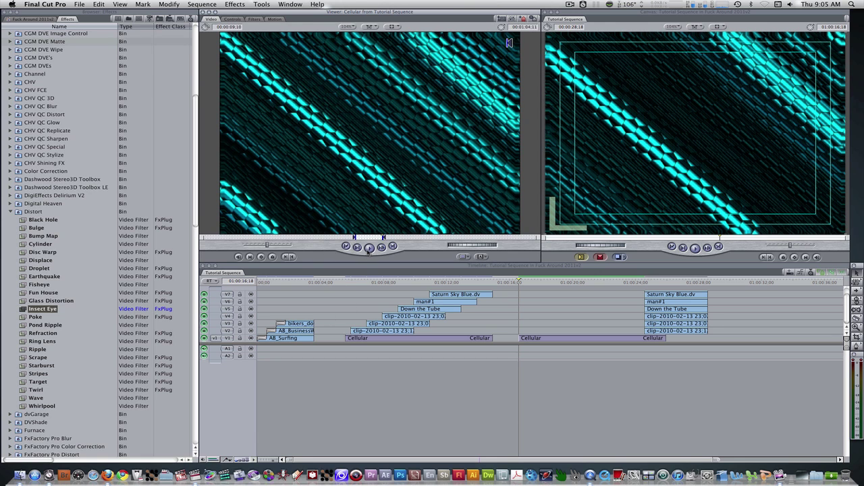
{"action": "left_click", "coordinate": [369, 248]}
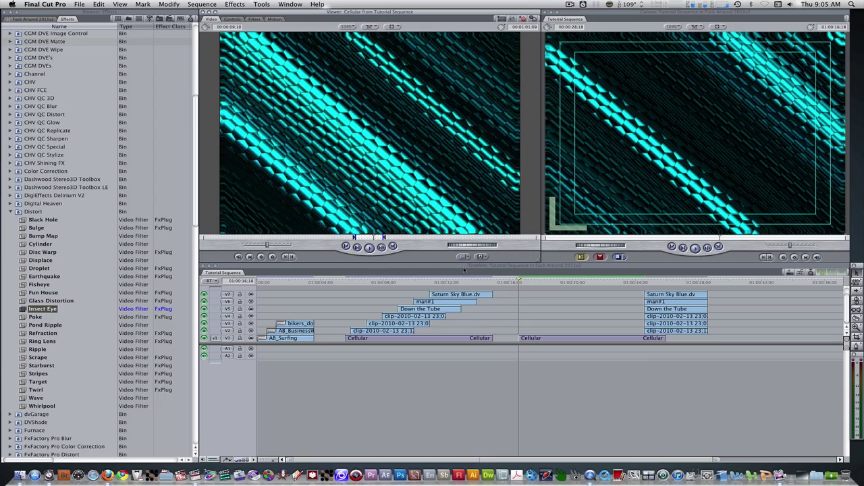
Move the stacked V2 to V7 clips to the start of the second Cellular clip and solo the V2 clip with Cellular.
{"action": "left_click", "coordinate": [486, 266]}
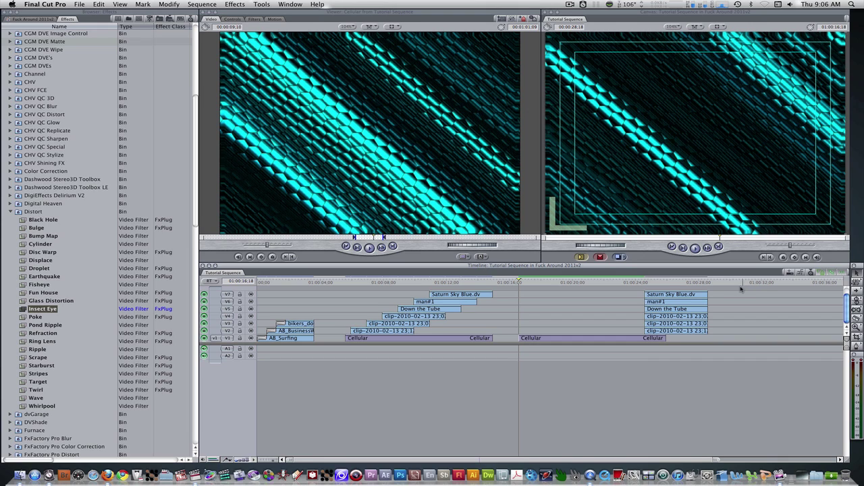
{"action": "left_click_drag", "start_coordinate": [729, 293], "coordinate": [535, 332]}
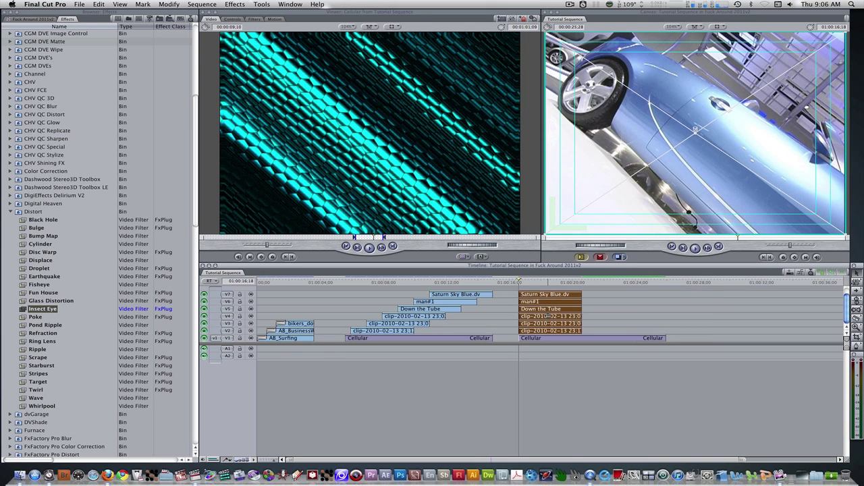
{"action": "left_click", "coordinate": [550, 331]}
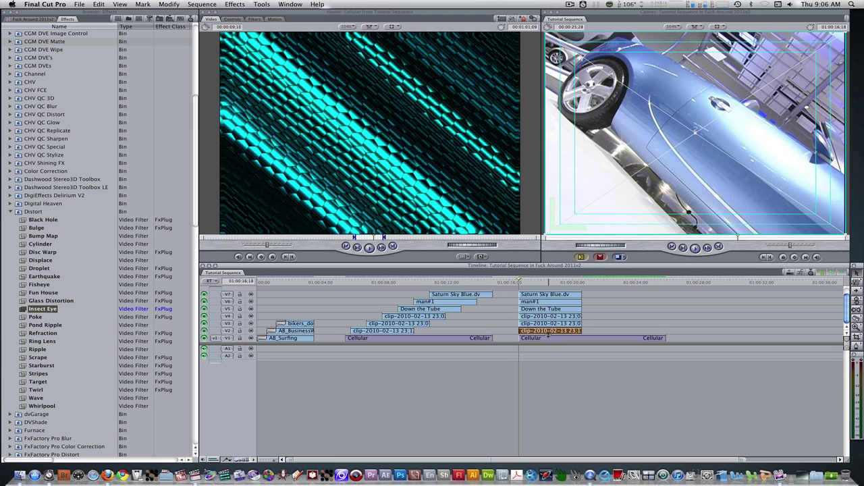
{"action": "left_click", "coordinate": [545, 338], "text": "super"}
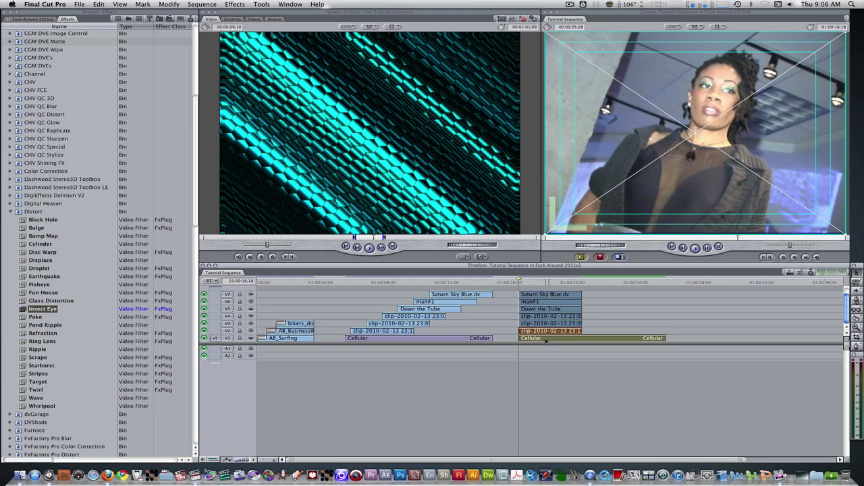
{"action": "left_click", "coordinate": [530, 283]}
{"action": "left_click_drag", "start_coordinate": [529, 283], "coordinate": [518, 282]}
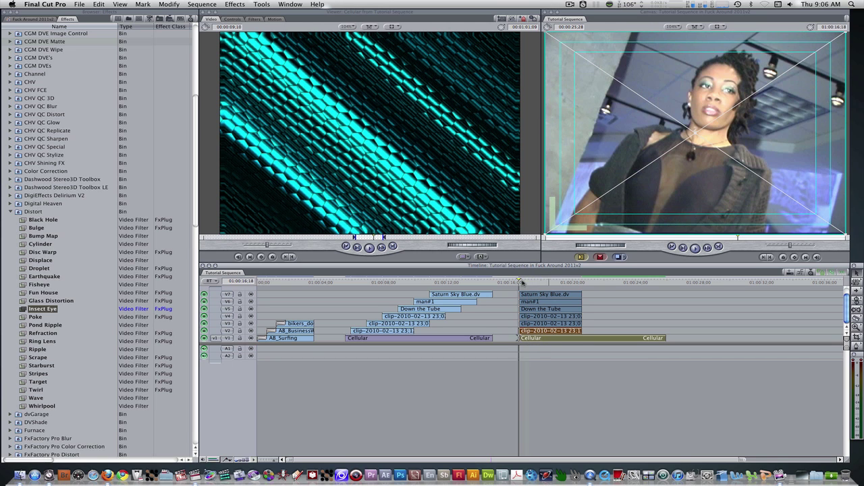
Apply the Basic 3D filter from the Perspective category to the V2 clip above the second Cellular clip.
{"action": "left_click", "coordinate": [11, 212]}
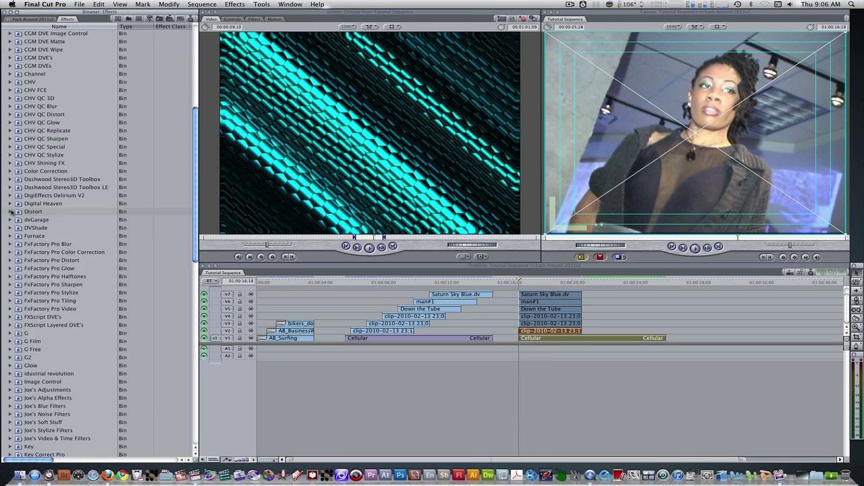
{"action": "scroll", "coordinate": [15, 276], "scroll_direction": "down", "scroll_amount": 8}
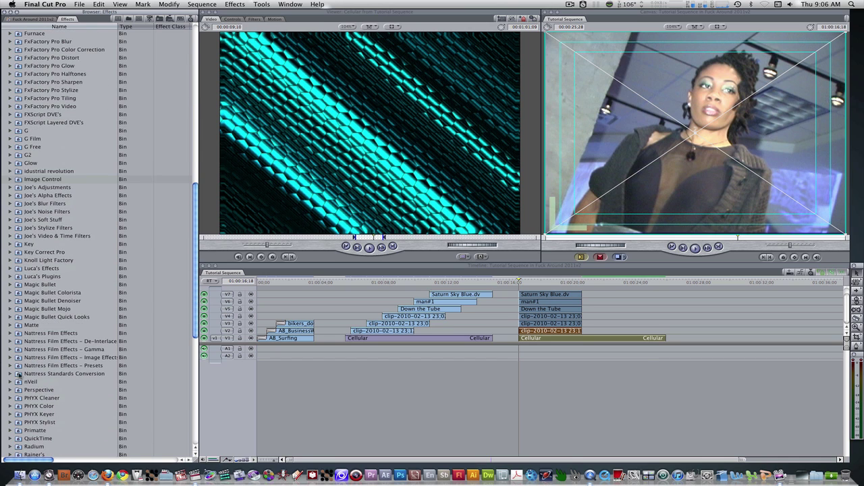
{"action": "left_click", "coordinate": [10, 391]}
{"action": "left_click_drag", "start_coordinate": [39, 398], "coordinate": [567, 331]}
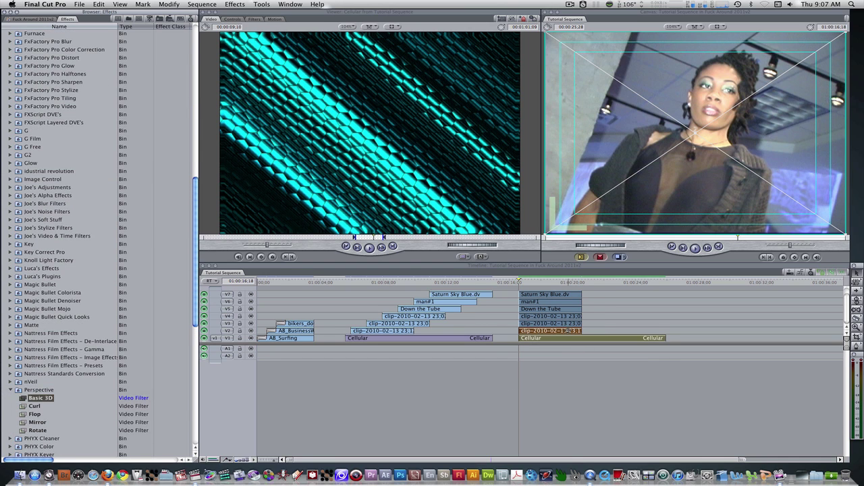
Set the V2 clip's Basic 3D Y axis rotation to 30 and its scale to 40.
{"action": "double_click", "coordinate": [564, 331]}
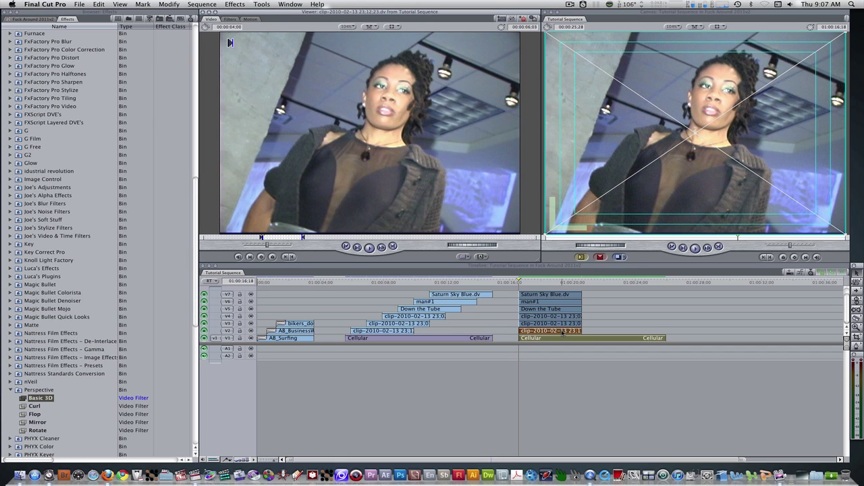
{"action": "left_click", "coordinate": [230, 19]}
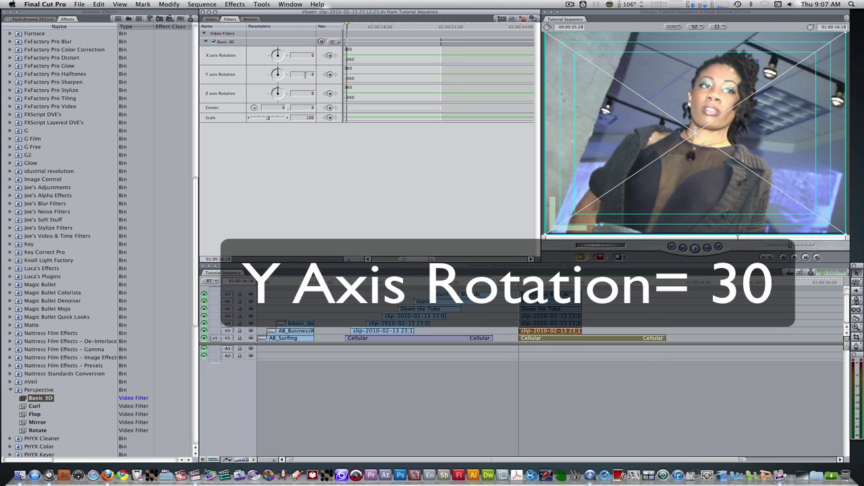
{"action": "key", "text": "Return"}
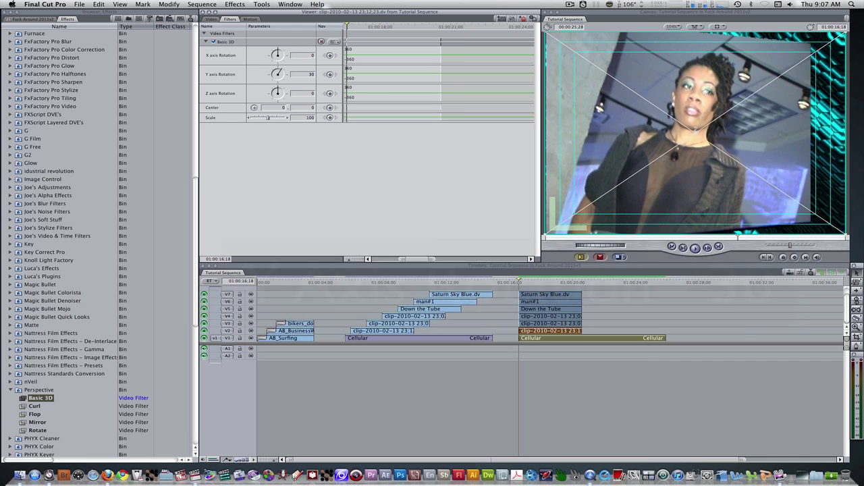
{"action": "left_click", "coordinate": [305, 116]}
{"action": "type", "text": "40"}
{"action": "key", "text": "Return"}
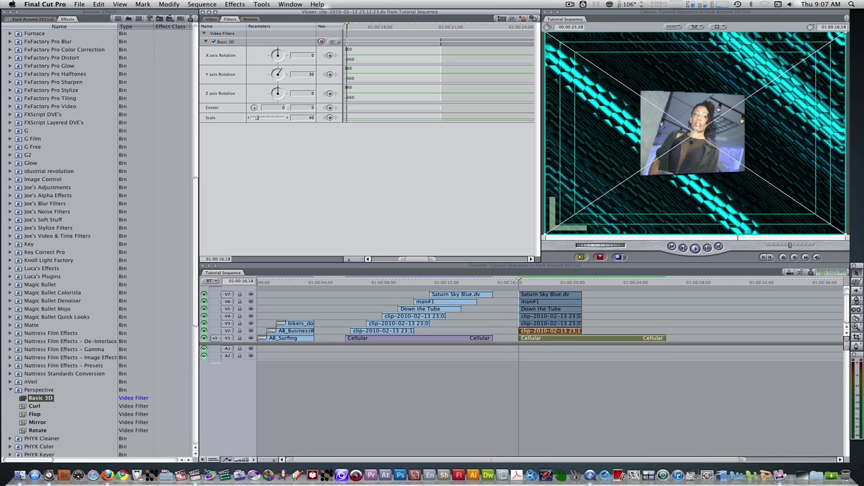
Keyframe the V2 clip's Basic 3D Center at the clip's start and end, and set the start keyframe to -197, -400.
{"action": "left_click", "coordinate": [330, 108]}
{"action": "key", "text": "shift+o"}
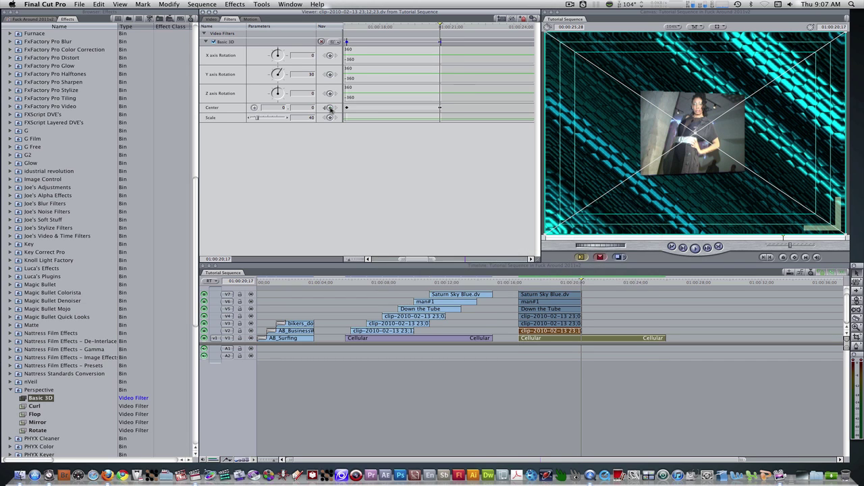
{"action": "key", "text": "alt+k"}
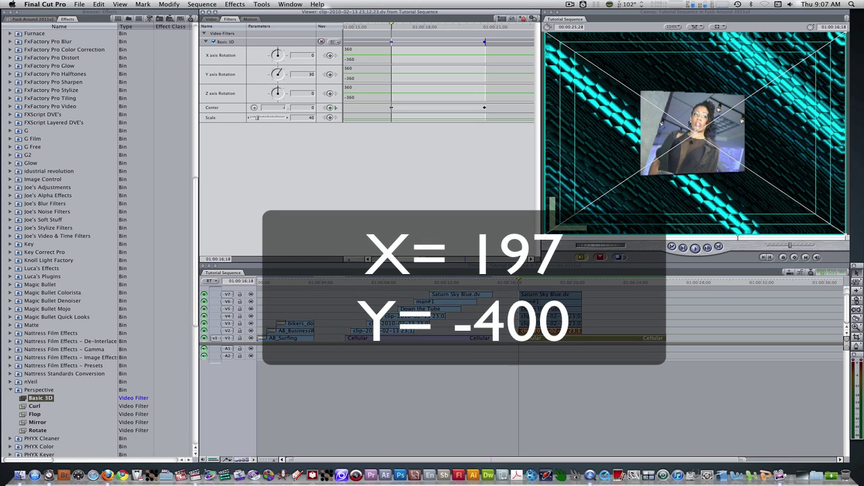
{"action": "type", "text": "7"}
{"action": "left_click", "coordinate": [304, 108]}
{"action": "type", "text": "-400"}
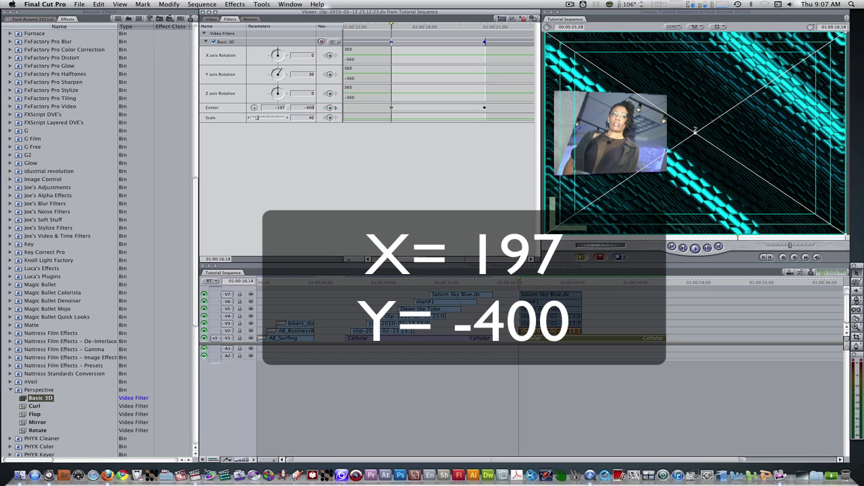
{"action": "key", "text": "Return"}
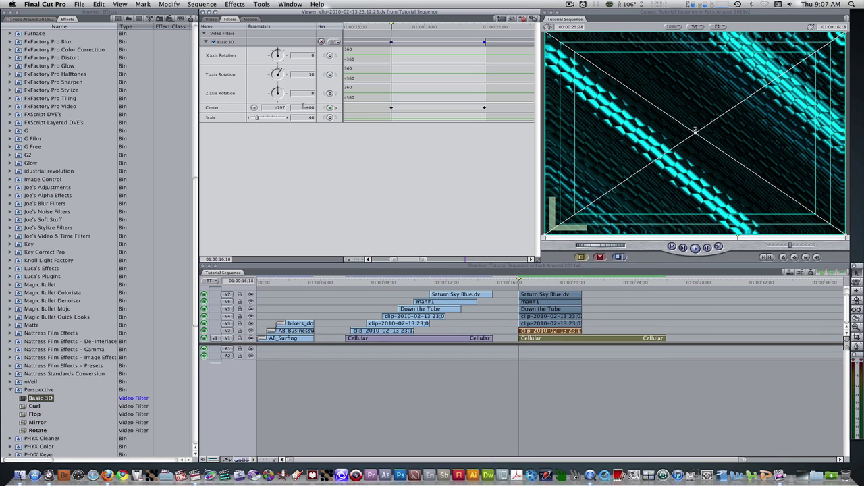
Set the V2 clip's Basic 3D Center at the end keyframe to -197, 500.
{"action": "key", "text": "shift+k"}
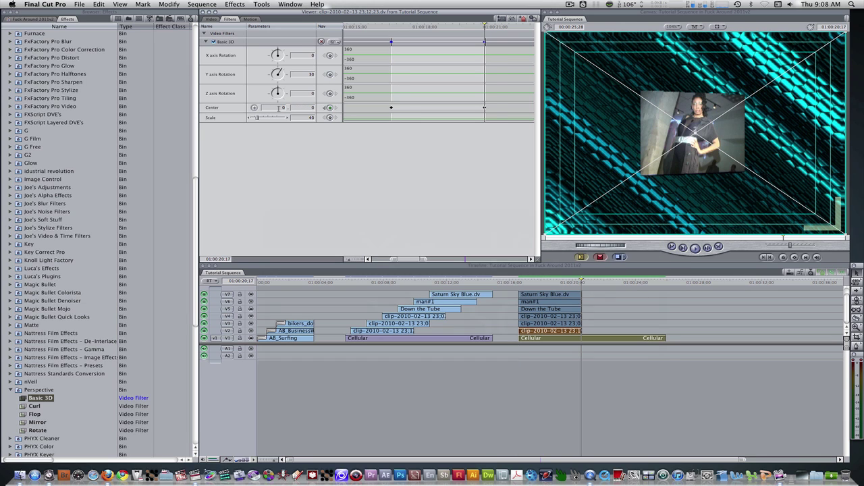
{"action": "left_click", "coordinate": [278, 108]}
{"action": "type", "text": "-197"}
{"action": "key", "text": "Tab"}
{"action": "type", "text": "50"}
{"action": "key", "text": "Return"}
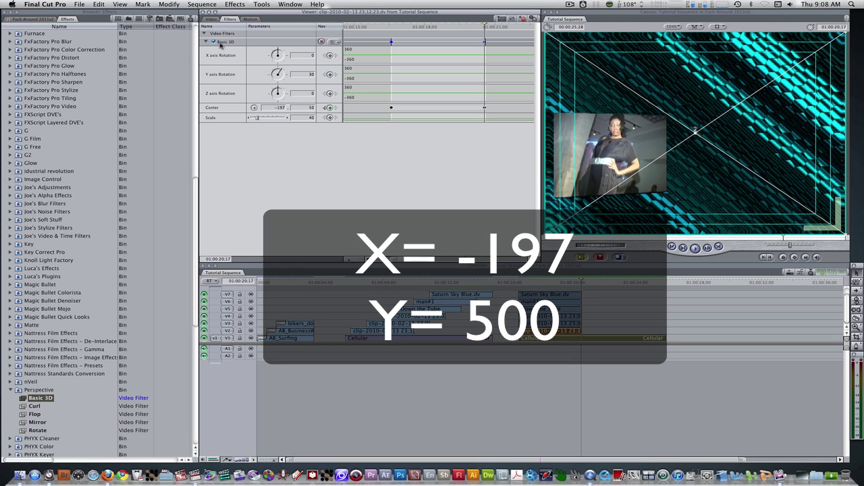
{"action": "left_click", "coordinate": [216, 19]}
{"action": "mouse_move", "coordinate": [269, 238]}
{"action": "left_mouse_down"}
{"action": "mouse_move", "coordinate": [311, 239]}
{"action": "mouse_move", "coordinate": [265, 237]}
{"action": "left_mouse_up"}
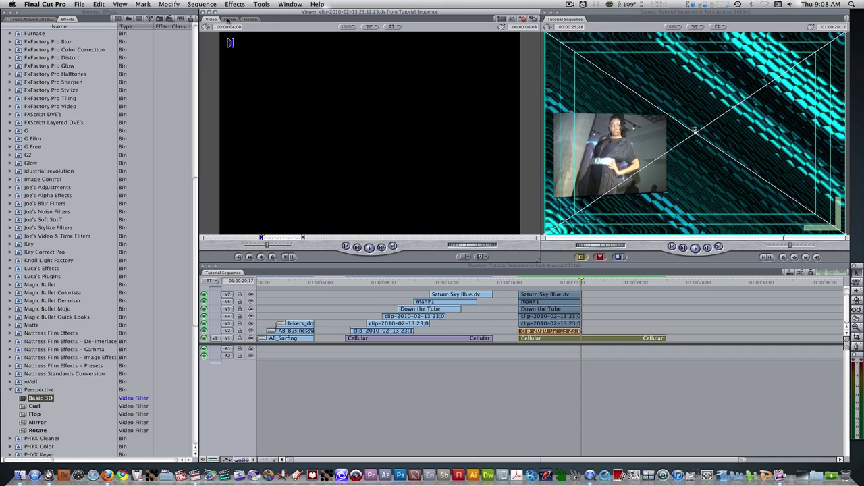
{"action": "left_click", "coordinate": [229, 19]}
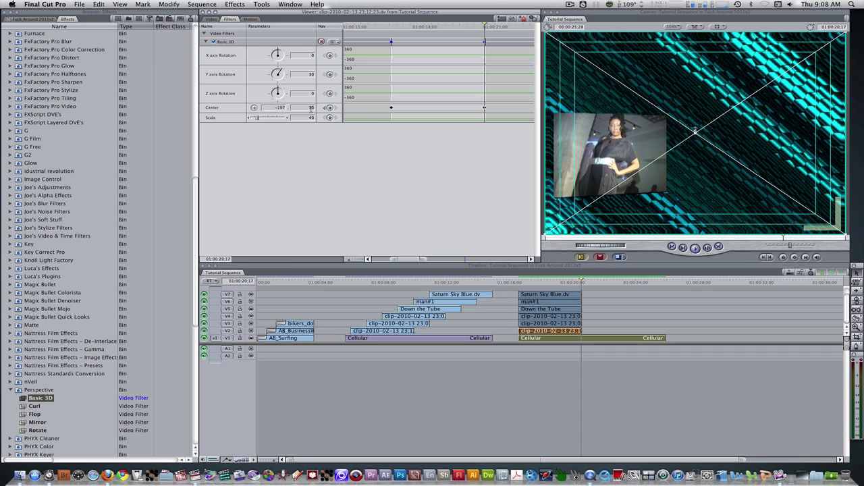
{"action": "left_click", "coordinate": [311, 108]}
{"action": "type", "text": "500"}
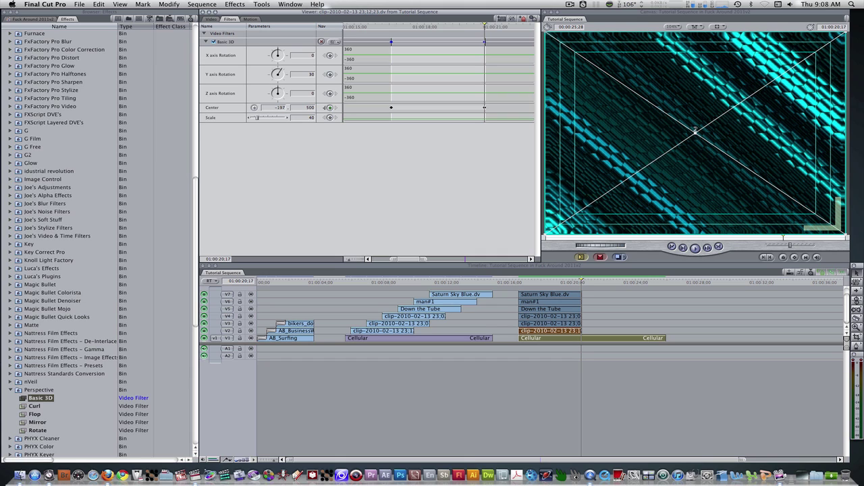
Re-enable the V3 clip above the second Cellular clip and return the playhead to its start.
{"action": "left_click", "coordinate": [536, 361]}
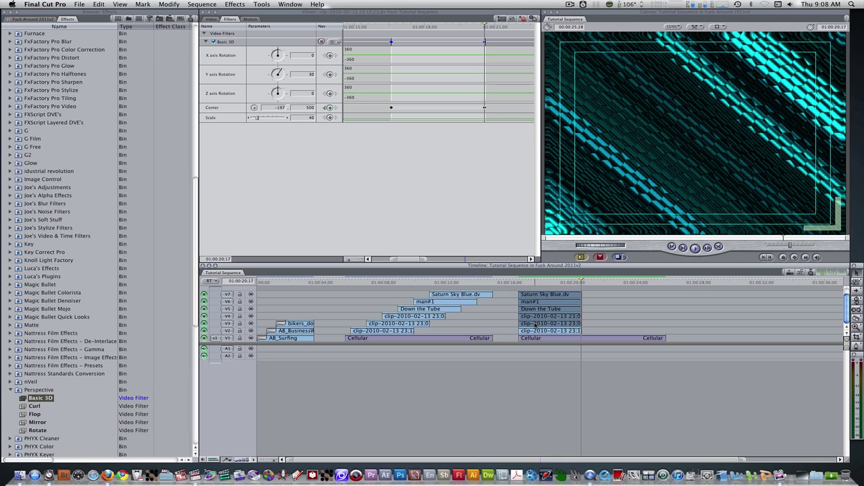
{"action": "left_click", "coordinate": [535, 325]}
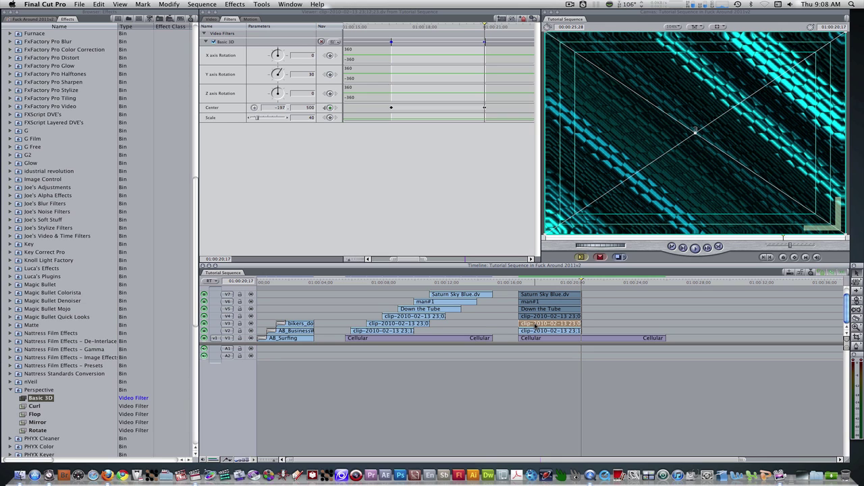
{"action": "key", "text": "shift+b"}
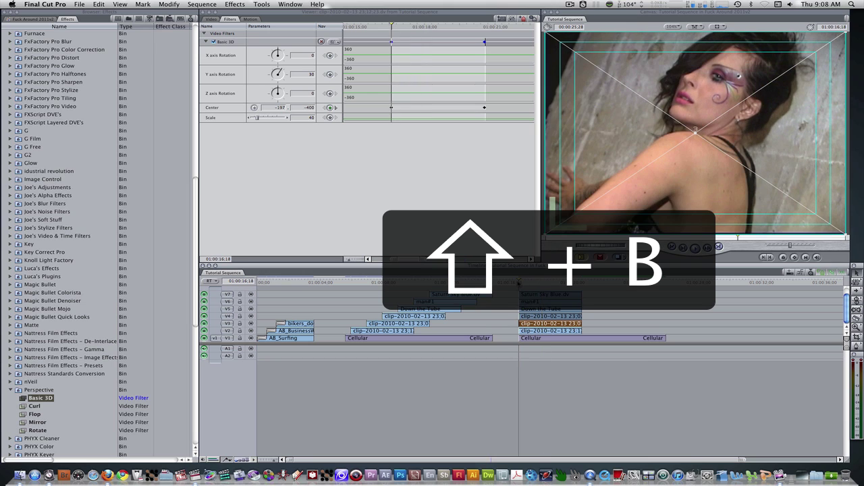
Copy the V2 clip and paste only its Filters attributes onto the V3 clip above it.
{"action": "left_click", "coordinate": [541, 331]}
{"action": "right_click", "coordinate": [541, 331]}
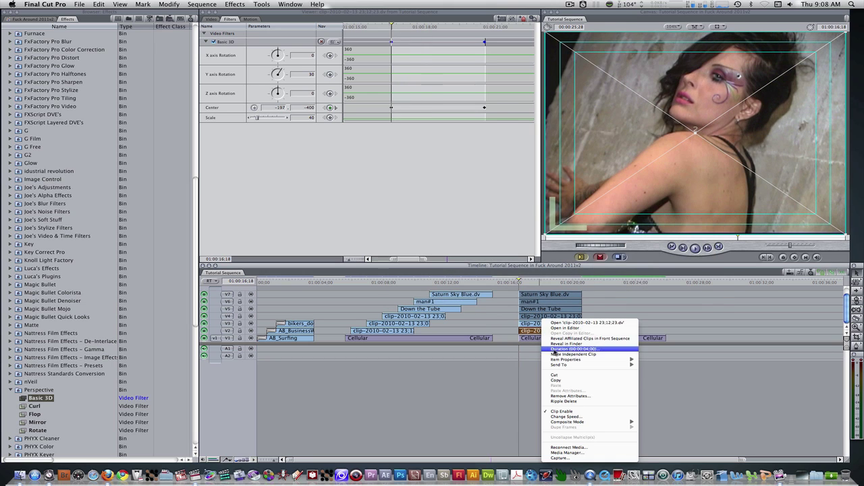
{"action": "left_click", "coordinate": [557, 381]}
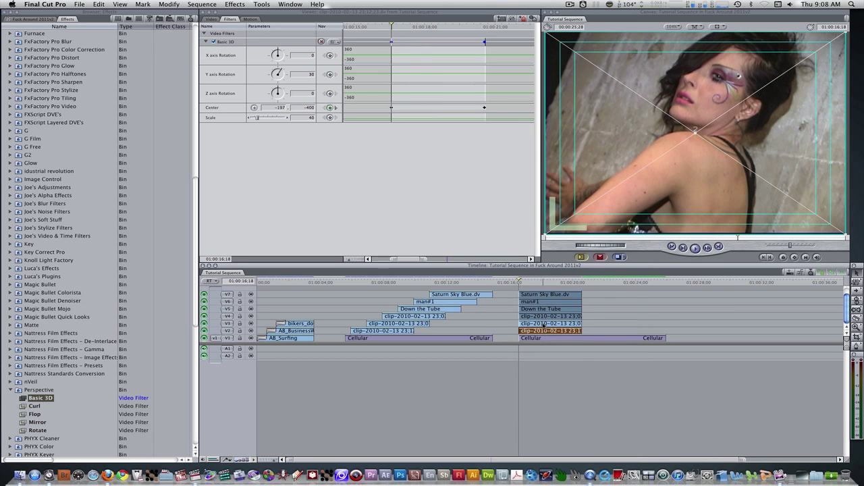
{"action": "left_click", "coordinate": [544, 324]}
{"action": "key", "text": "alt+v"}
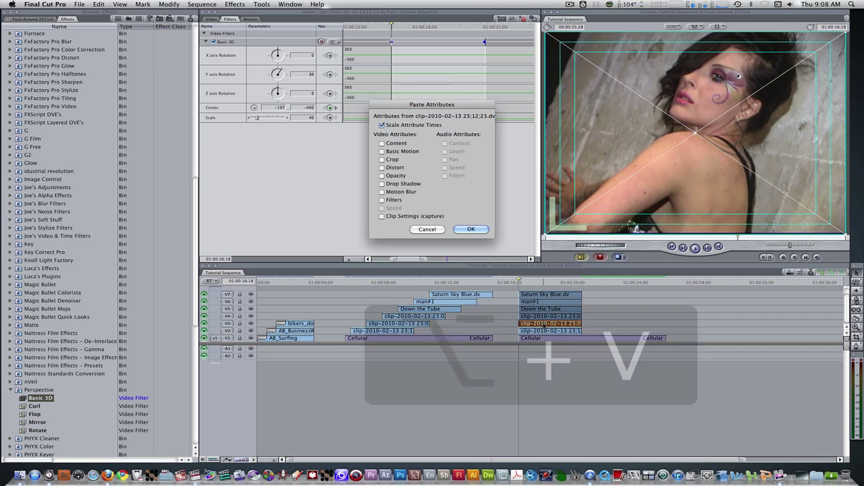
{"action": "left_click", "coordinate": [382, 200]}
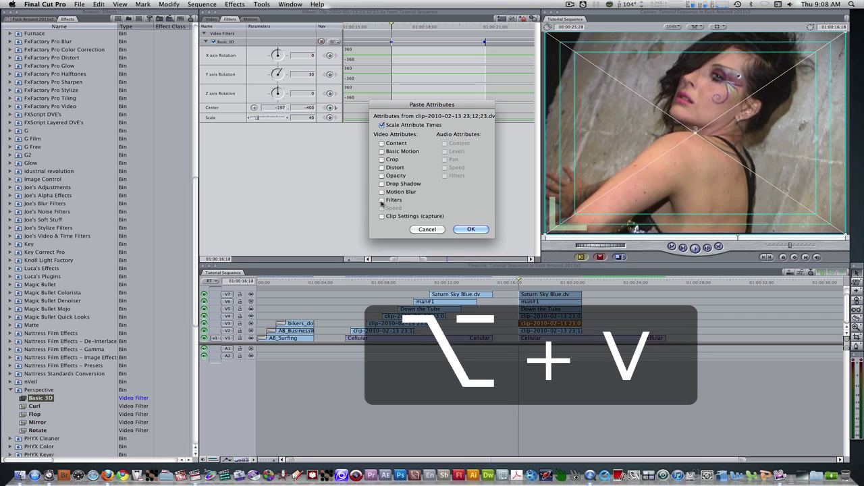
{"action": "left_click", "coordinate": [475, 229]}
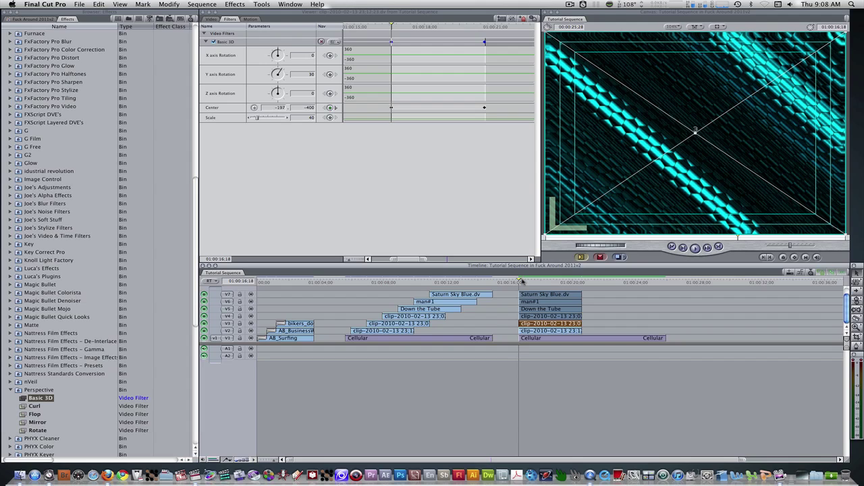
Set the V3 clip's Basic 3D Y axis rotation to -30 and its Center X to 197 at both the start and end keyframes.
{"action": "double_click", "coordinate": [552, 325]}
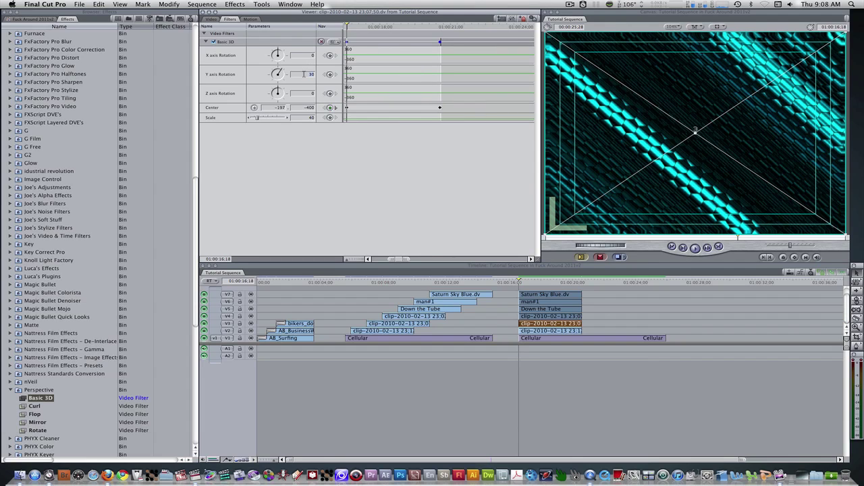
{"action": "key", "text": "Return"}
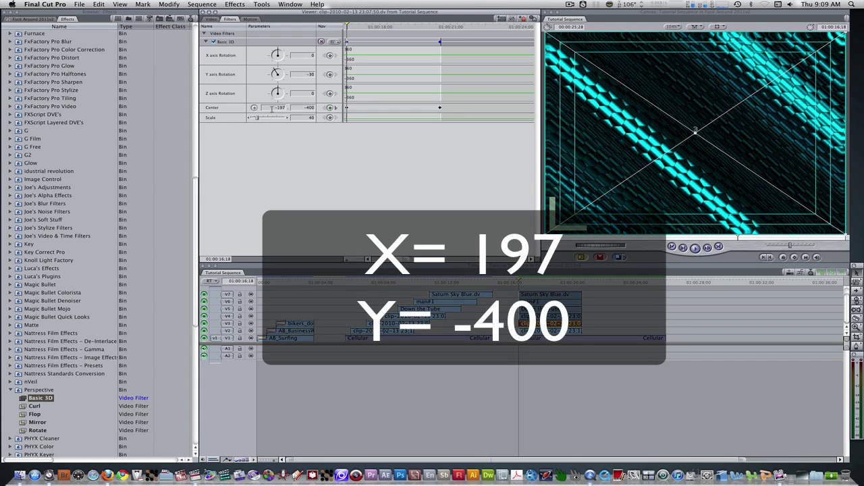
{"action": "type", "text": "1"}
{"action": "key", "text": "shift+k"}
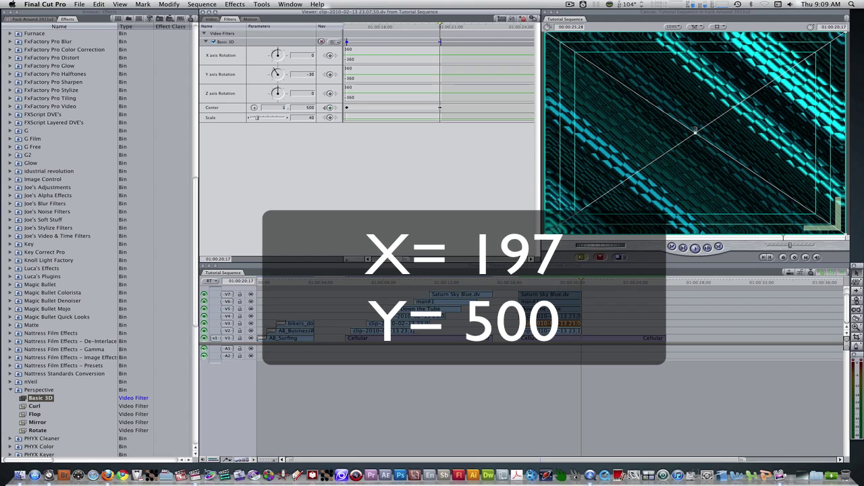
Return the playhead to the start of the second Cellular clip at 01:00:16;18.
{"action": "left_click", "coordinate": [519, 282]}
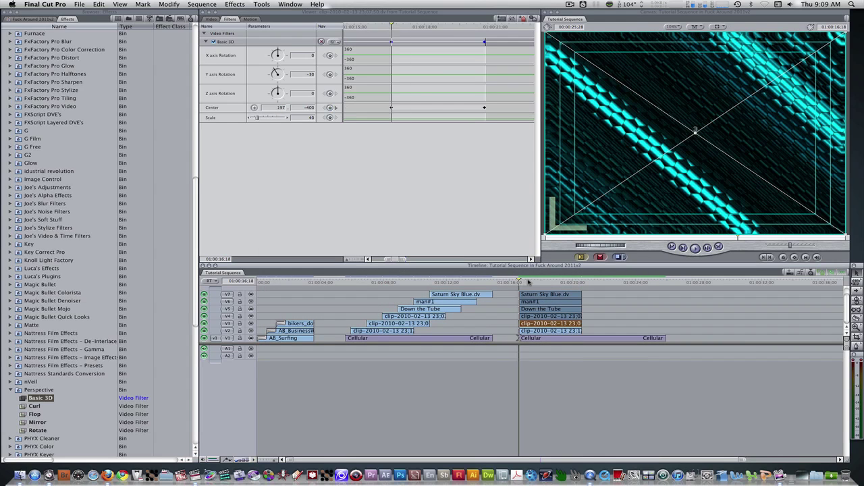
{"action": "left_click", "coordinate": [529, 283]}
{"action": "mouse_move", "coordinate": [529, 283]}
{"action": "left_mouse_down"}
{"action": "mouse_move", "coordinate": [575, 284]}
{"action": "mouse_move", "coordinate": [521, 284]}
{"action": "left_mouse_up"}
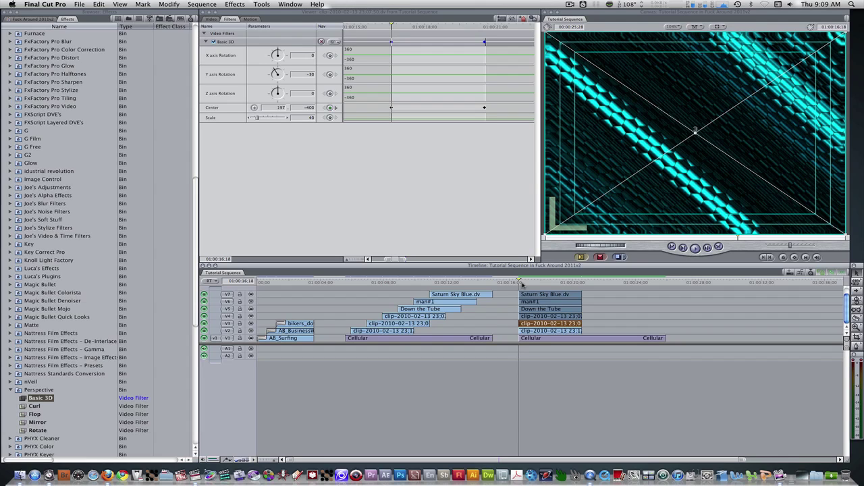
Re-enable the disabled V4 to V7 clips stacked above the second Cellular clip.
{"action": "left_click", "coordinate": [553, 331]}
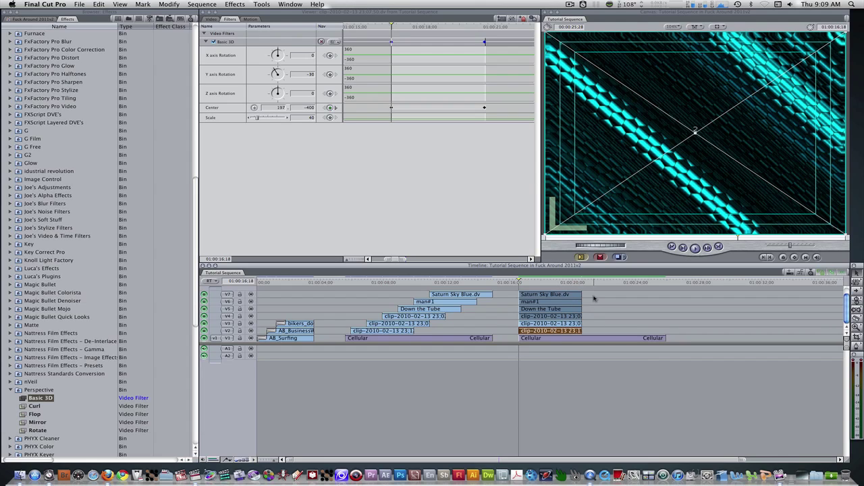
{"action": "left_click", "coordinate": [597, 312]}
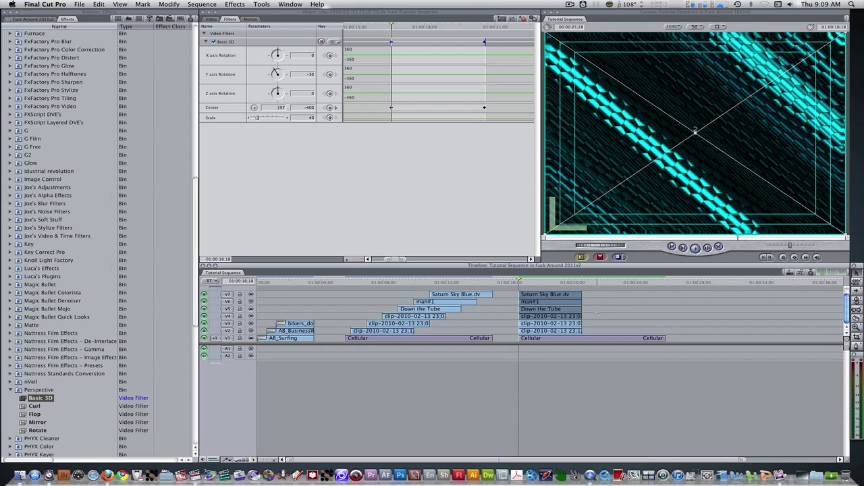
{"action": "left_click_drag", "start_coordinate": [581, 315], "coordinate": [550, 293]}
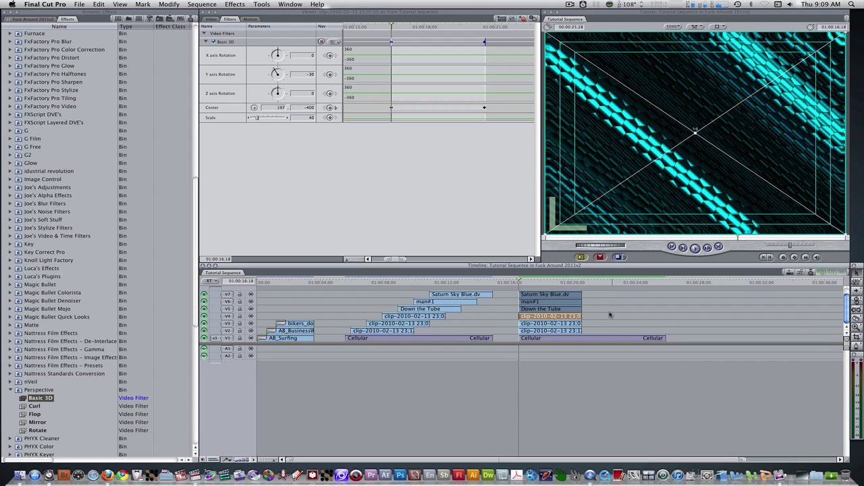
{"action": "left_click_drag", "start_coordinate": [612, 311], "coordinate": [536, 301]}
{"action": "left_click_drag", "start_coordinate": [602, 320], "coordinate": [520, 281]}
{"action": "key", "text": "ctrl+b"}
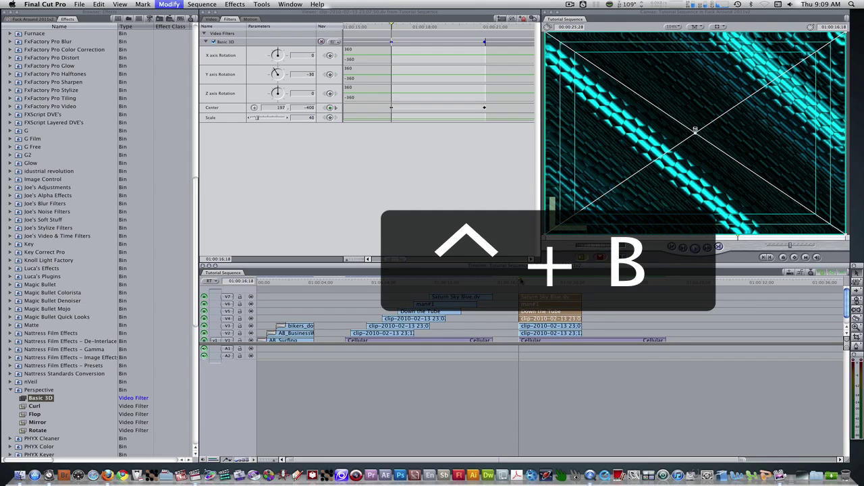
Copy the V2 clip above the second Cellular clip and paste only its Filters attributes onto the V4 and V6 clips.
{"action": "left_click", "coordinate": [541, 333]}
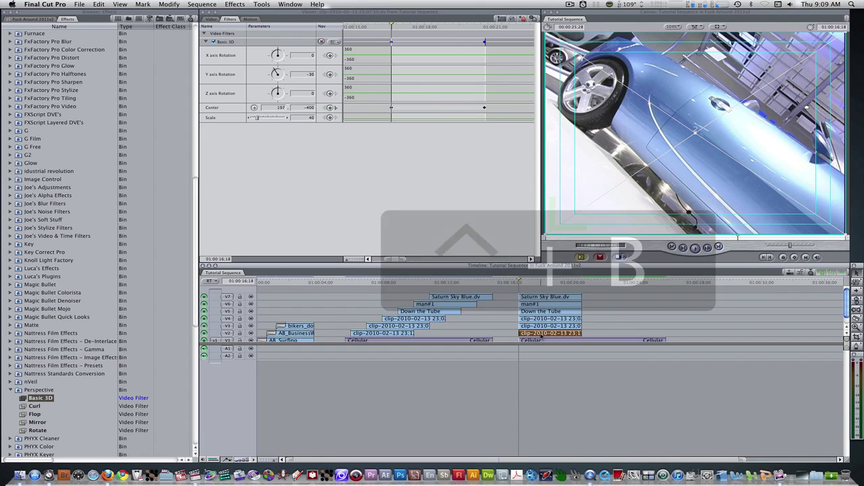
{"action": "right_click", "coordinate": [541, 333]}
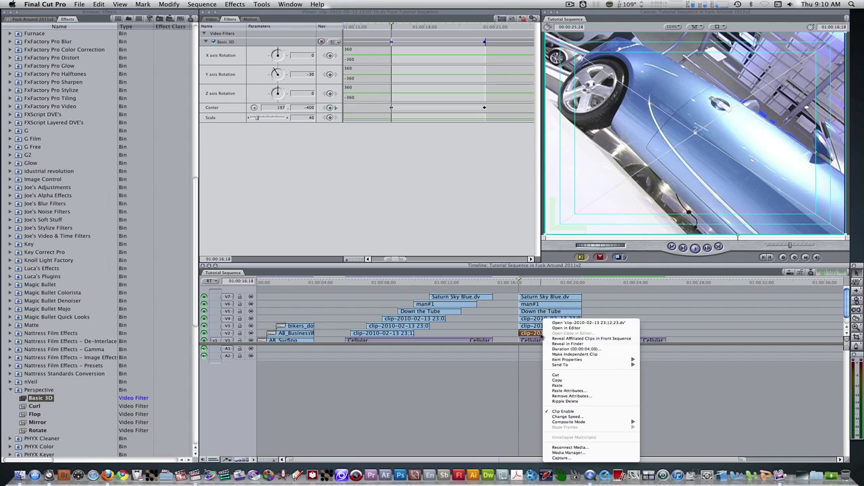
{"action": "left_click", "coordinate": [561, 382]}
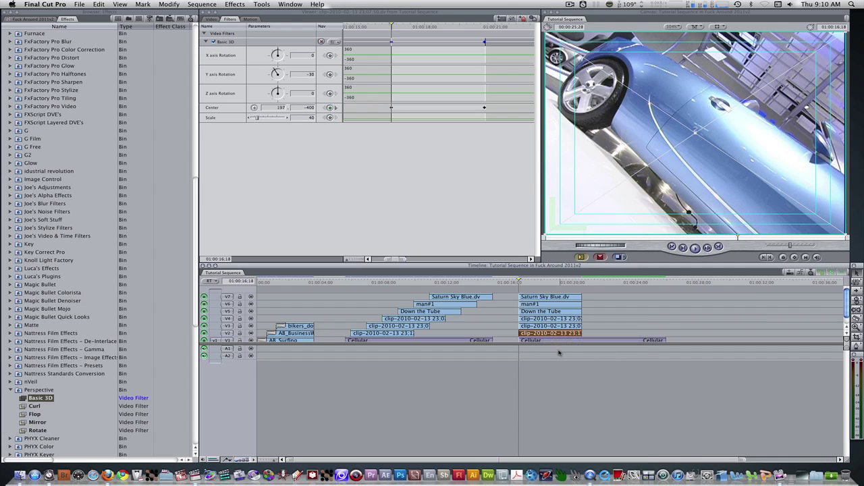
{"action": "left_click", "coordinate": [545, 319]}
{"action": "left_click", "coordinate": [543, 305], "text": "super"}
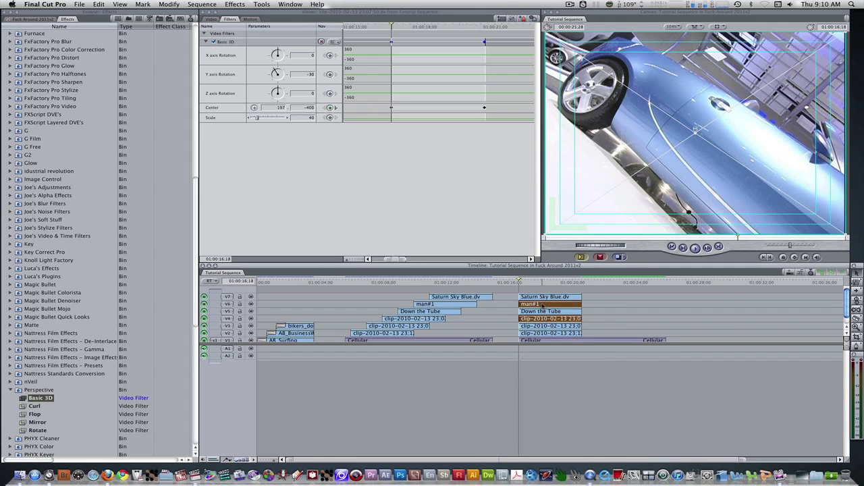
{"action": "key", "text": "alt+v"}
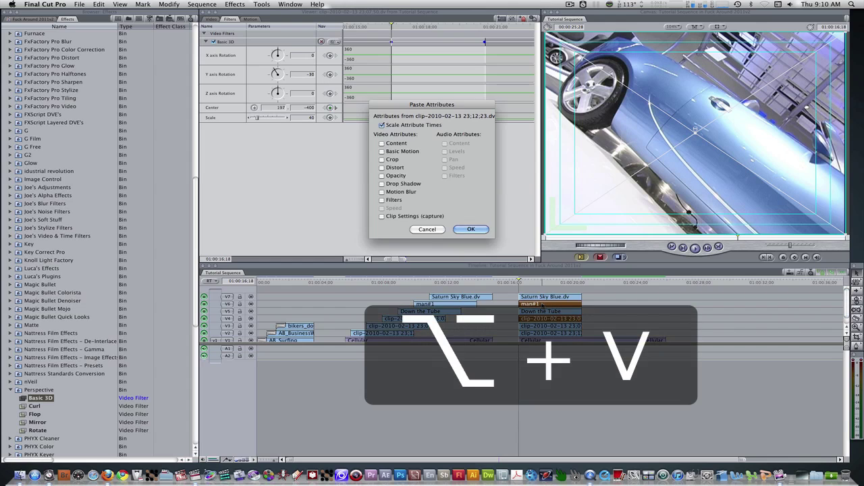
{"action": "left_click", "coordinate": [381, 200]}
{"action": "left_click", "coordinate": [471, 229]}
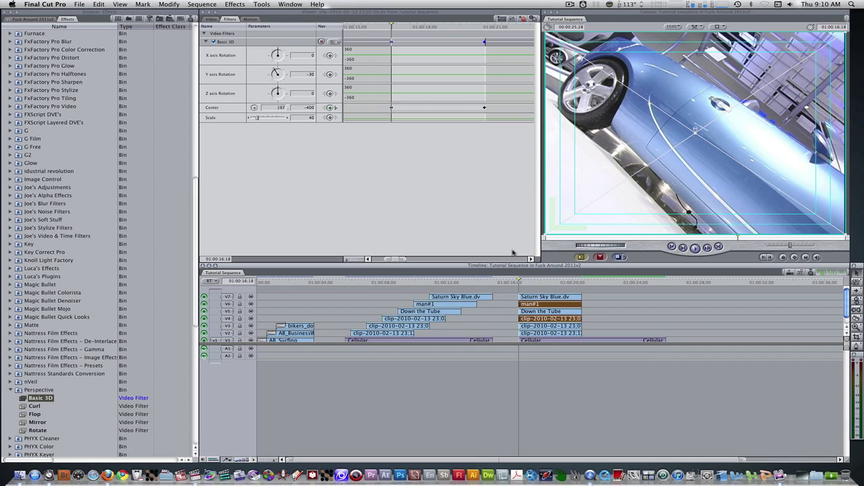
Copy the V3 clip's Filters attributes onto the V5 and V7 clips, then scrub the stack and return the playhead to its start.
{"action": "left_click", "coordinate": [567, 326]}
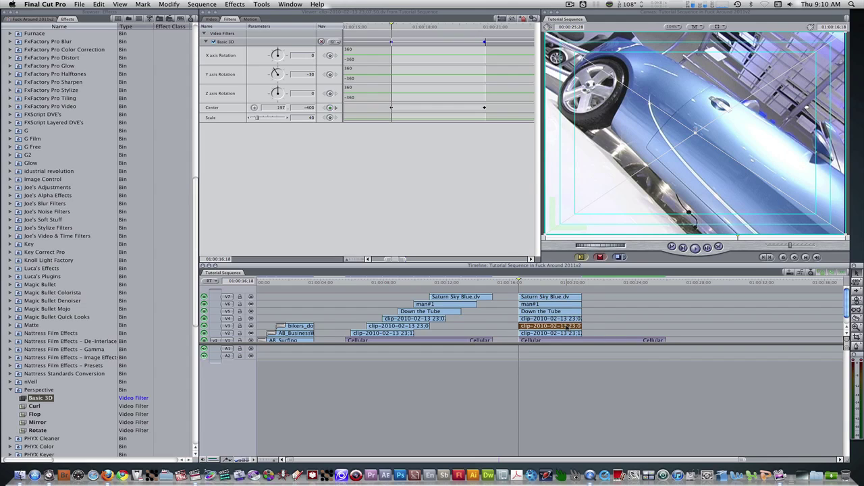
{"action": "right_click", "coordinate": [567, 326]}
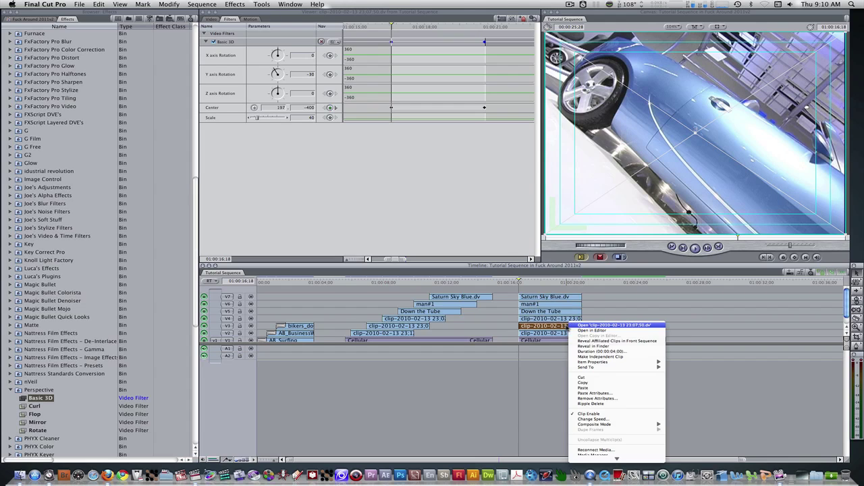
{"action": "left_click", "coordinate": [588, 383]}
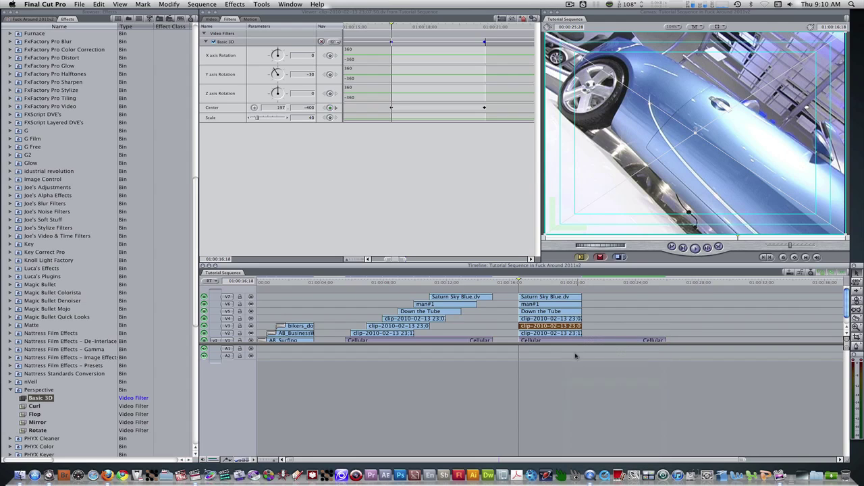
{"action": "left_click", "coordinate": [545, 310]}
{"action": "left_click", "coordinate": [545, 297], "text": "super"}
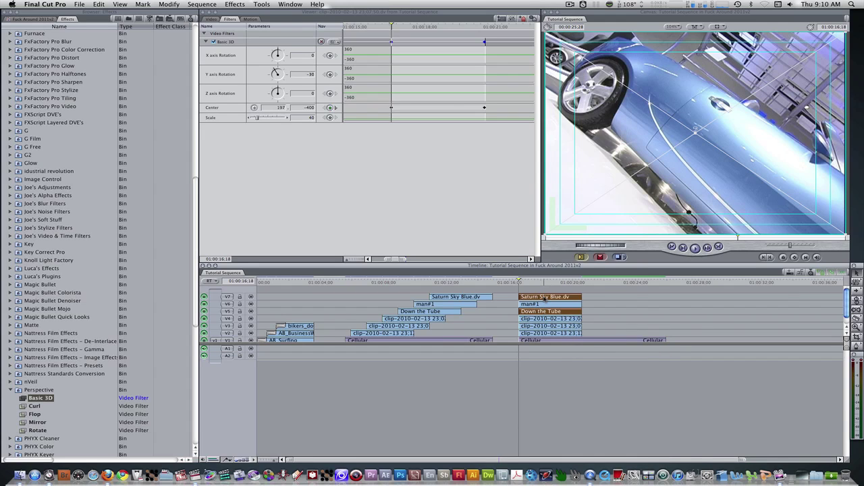
{"action": "key", "text": "alt+v"}
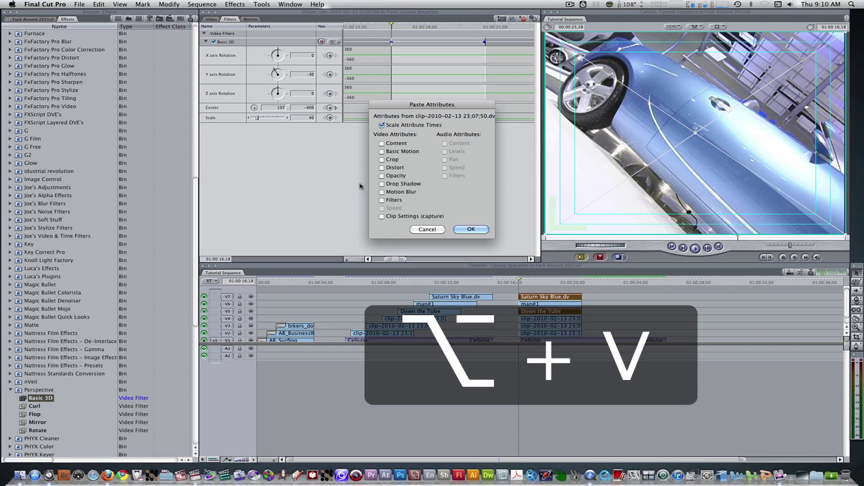
{"action": "left_click", "coordinate": [382, 200]}
{"action": "left_click", "coordinate": [471, 229]}
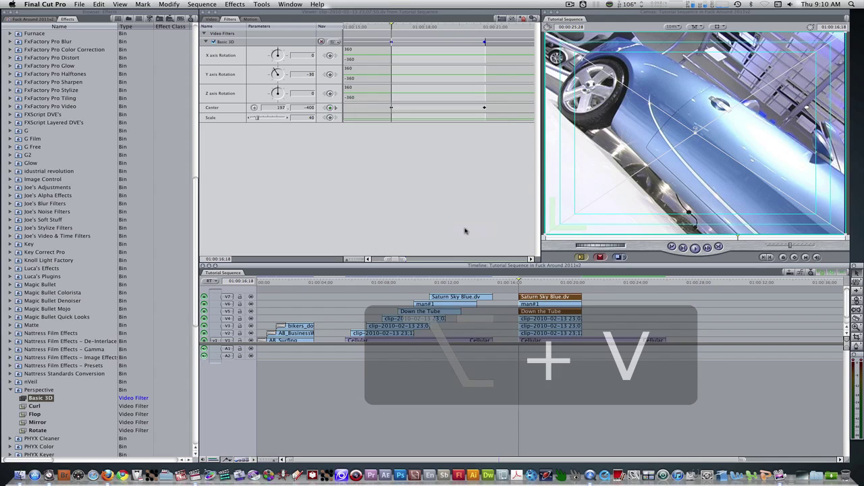
{"action": "left_click_drag", "start_coordinate": [520, 282], "coordinate": [555, 282]}
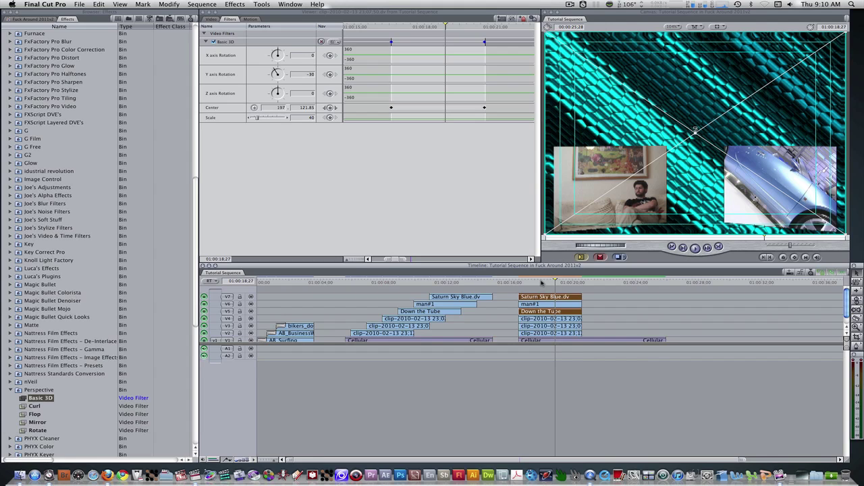
{"action": "left_click_drag", "start_coordinate": [541, 282], "coordinate": [519, 283]}
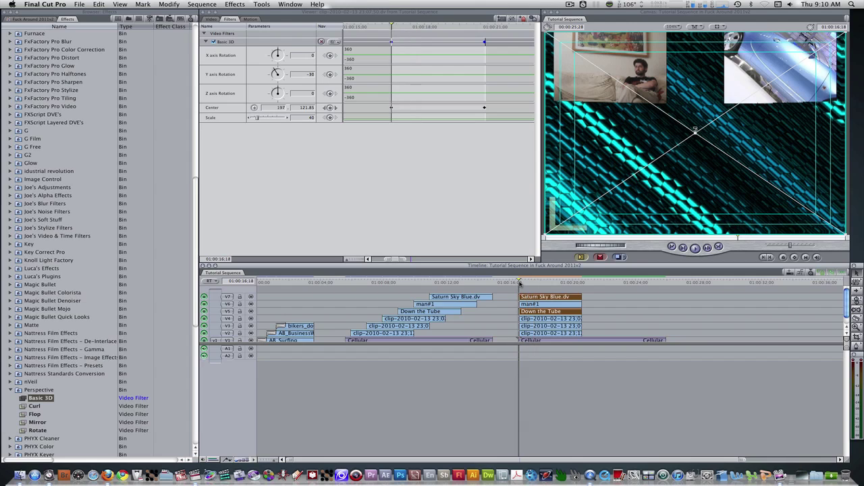
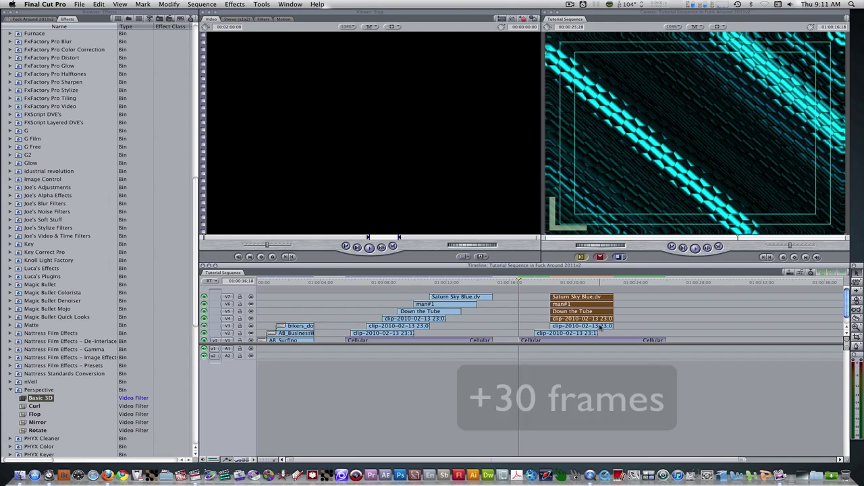
Stagger the V4 to V7 clips by moving the selection +30 frames each time, dropping the lowest clip from the selection after every move.
{"action": "type", "text": "0"}
{"action": "key", "text": "Return"}
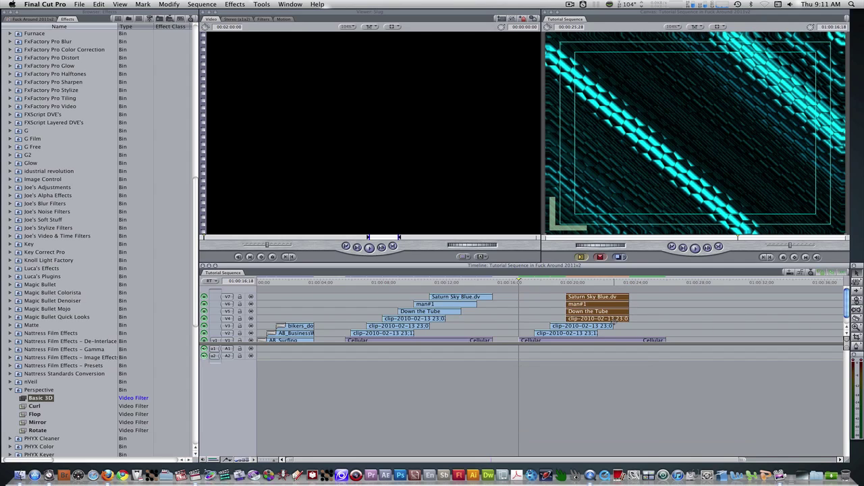
{"action": "left_click", "coordinate": [605, 320], "text": "super"}
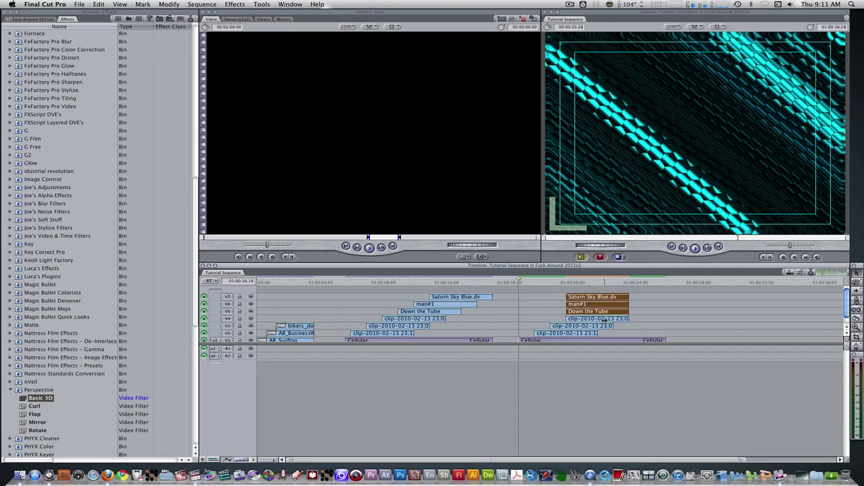
{"action": "type", "text": "+30"}
{"action": "key", "text": "Return"}
{"action": "left_click", "coordinate": [627, 312], "text": "super"}
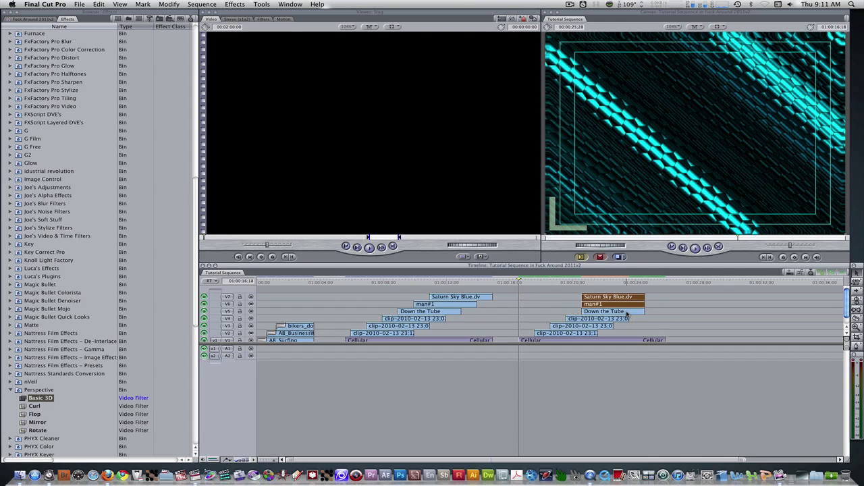
{"action": "type", "text": "+30"}
{"action": "key", "text": "Return"}
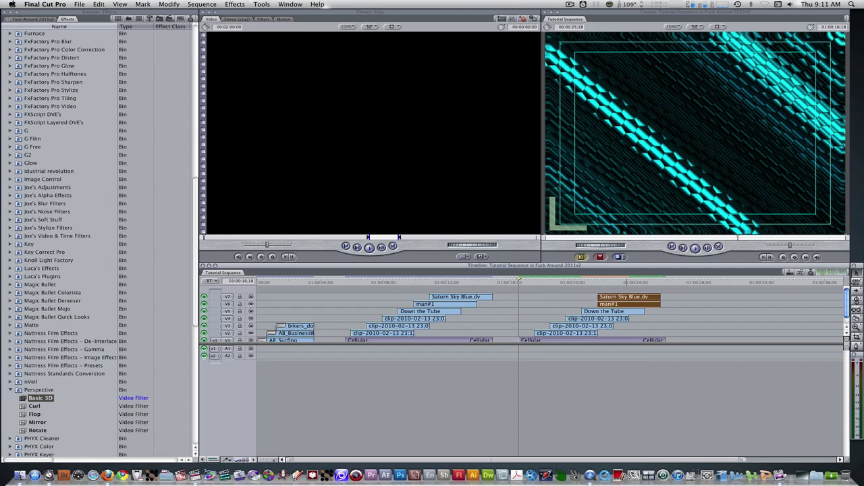
{"action": "left_click", "coordinate": [635, 305], "text": "super"}
{"action": "type", "text": "+30"}
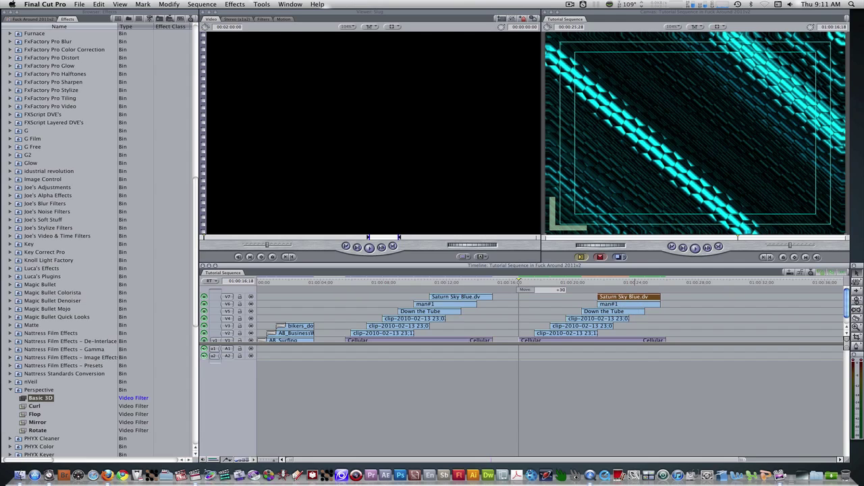
{"action": "key", "text": "Return"}
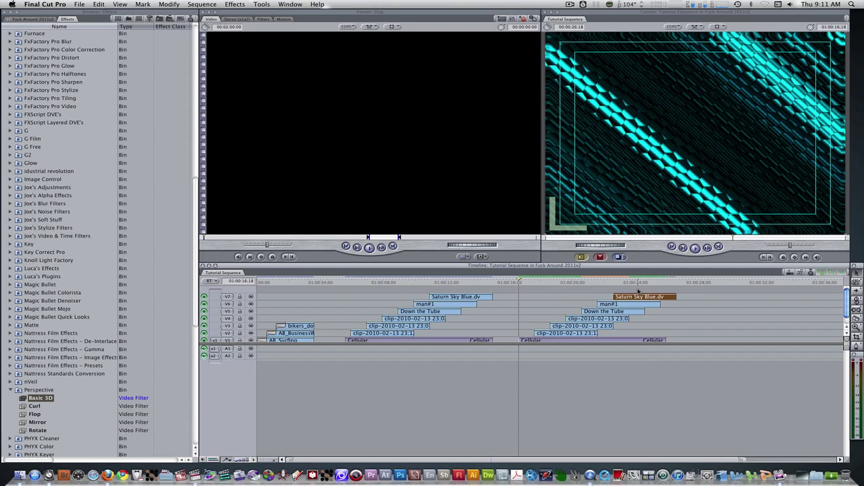
Advance the playhead by 10 frames and select the staggered V2 to V7 clips above the second Cellular clip.
{"action": "left_click_drag", "start_coordinate": [685, 293], "coordinate": [595, 332]}
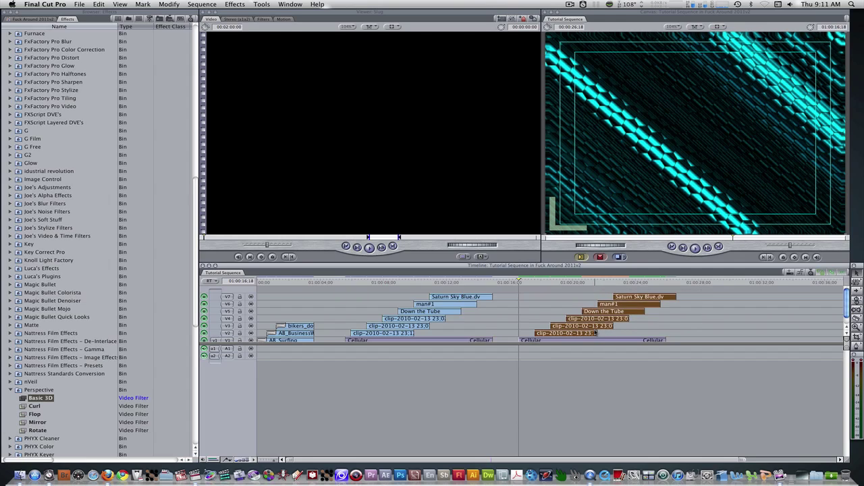
{"action": "left_click", "coordinate": [540, 373]}
{"action": "key", "text": "plus"}
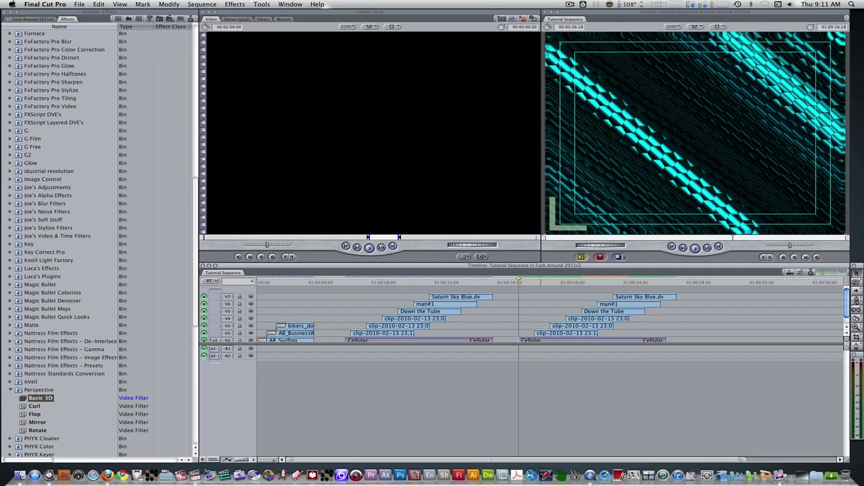
{"action": "type", "text": "10"}
{"action": "key", "text": "Return"}
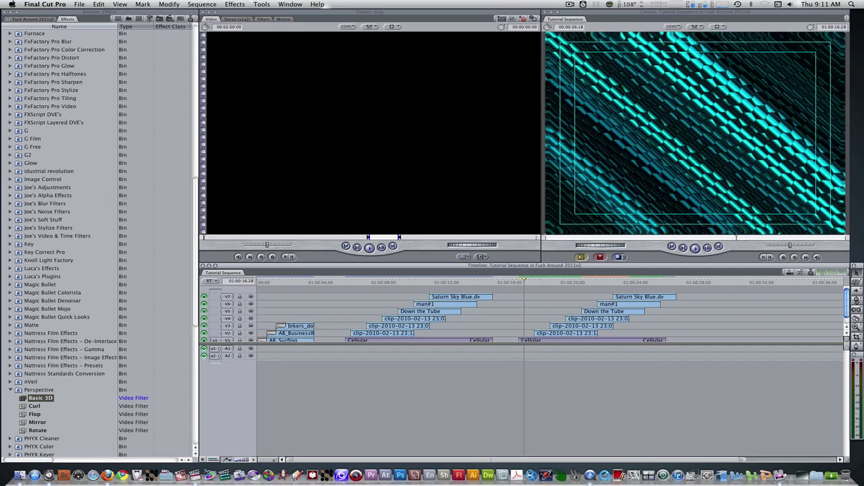
{"action": "left_click_drag", "start_coordinate": [690, 291], "coordinate": [558, 332]}
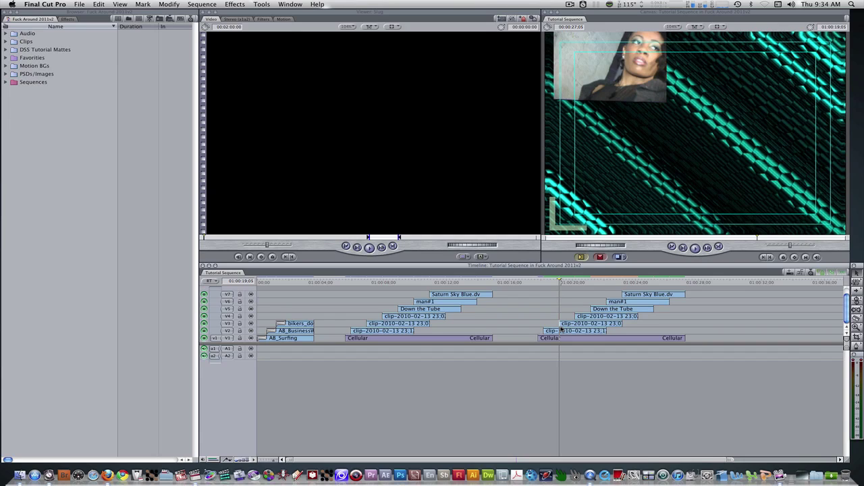
Open the V2 clip's Motion settings, enable its Drop Shadow and expand the shadow parameters.
{"action": "double_click", "coordinate": [566, 333]}
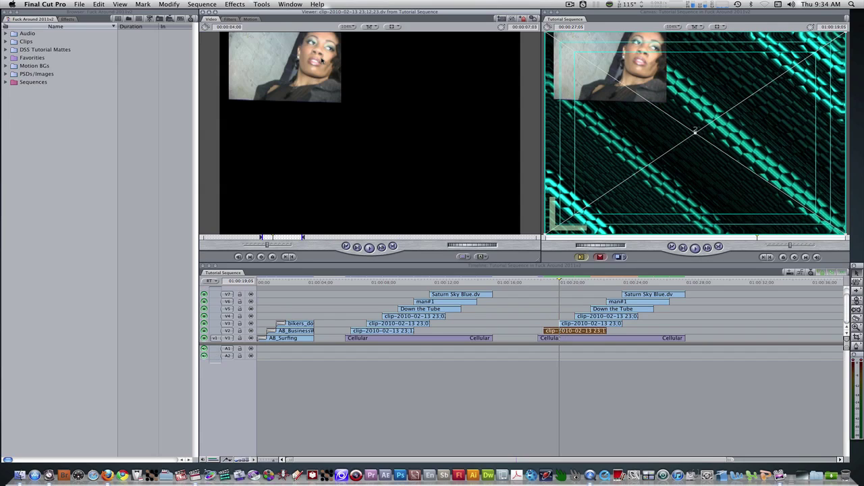
{"action": "left_click", "coordinate": [251, 19]}
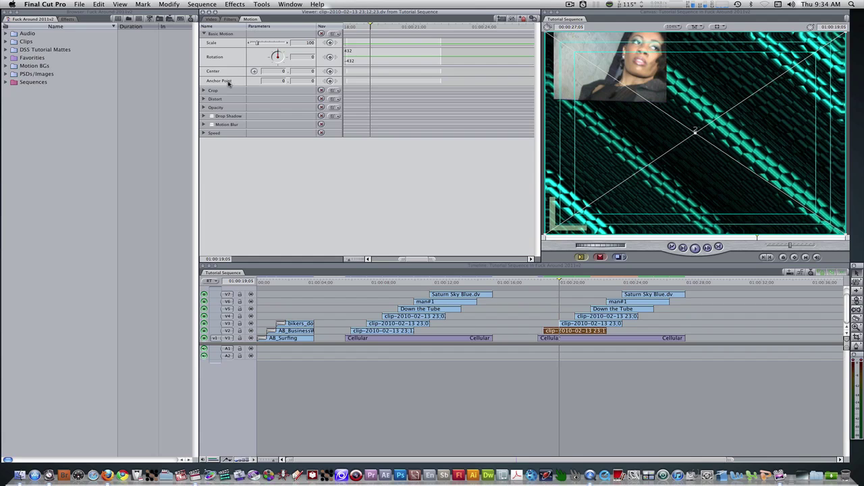
{"action": "left_click", "coordinate": [211, 116]}
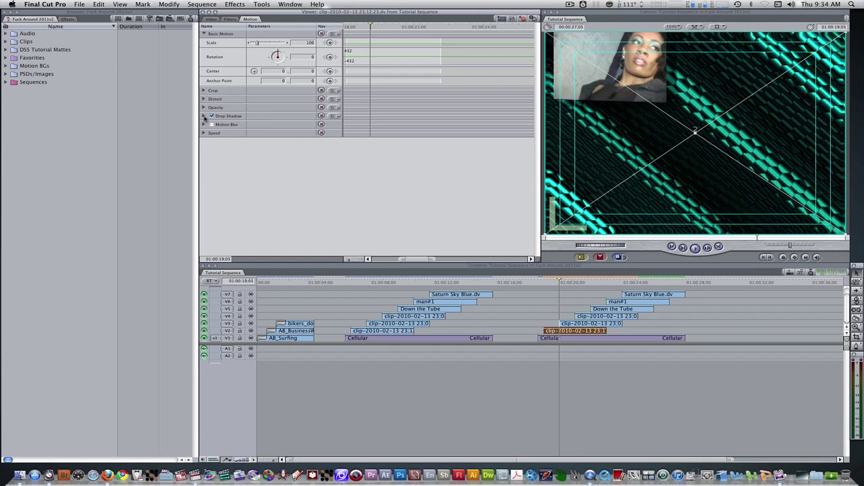
{"action": "left_click", "coordinate": [204, 116]}
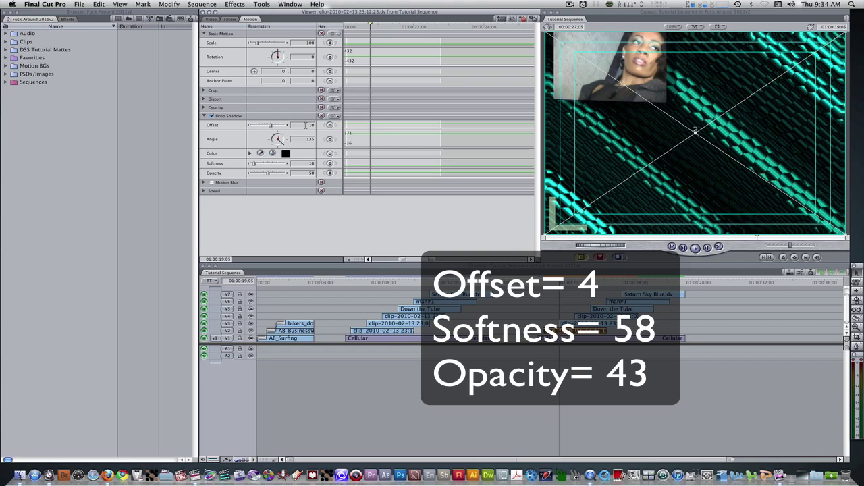
Set the V2 clip's drop shadow to offset 4, softness 58 and opacity 43.
{"action": "type", "text": "4"}
{"action": "key", "text": "Return"}
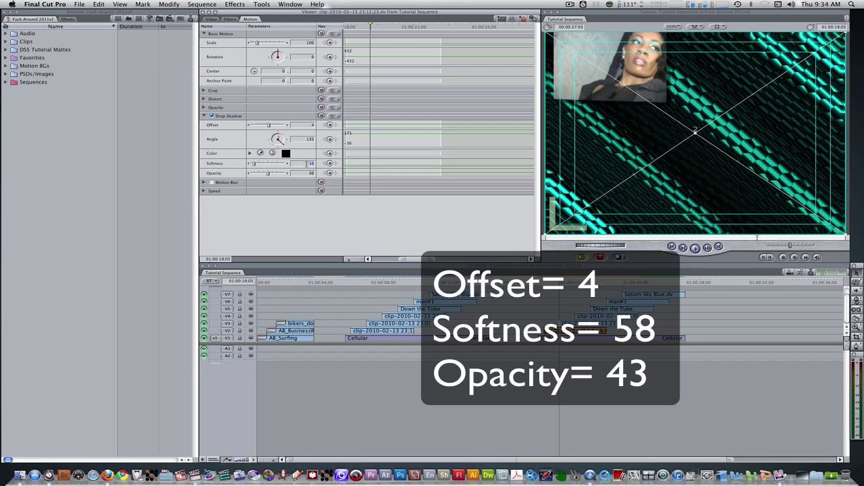
{"action": "type", "text": "58"}
{"action": "left_click", "coordinate": [310, 174]}
{"action": "type", "text": "43"}
{"action": "key", "text": "Return"}
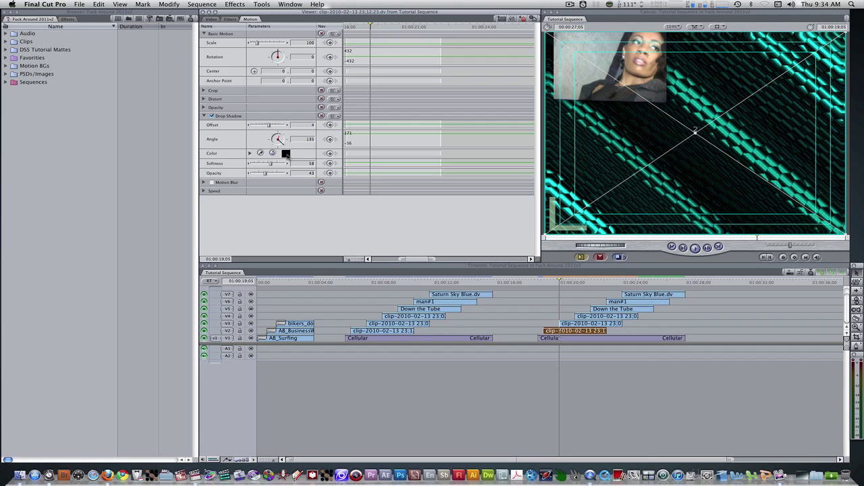
Change the V2 clip's drop shadow color to a bright green at full brightness.
{"action": "left_click", "coordinate": [286, 153]}
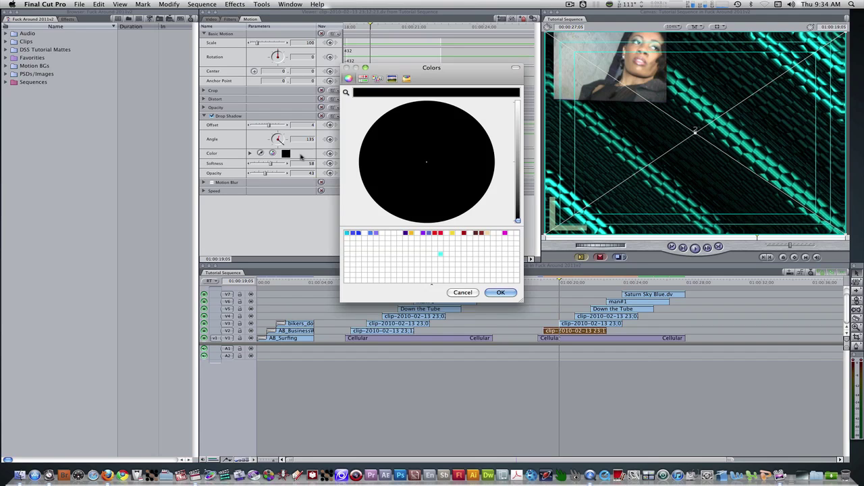
{"action": "left_click_drag", "start_coordinate": [518, 110], "coordinate": [518, 102]}
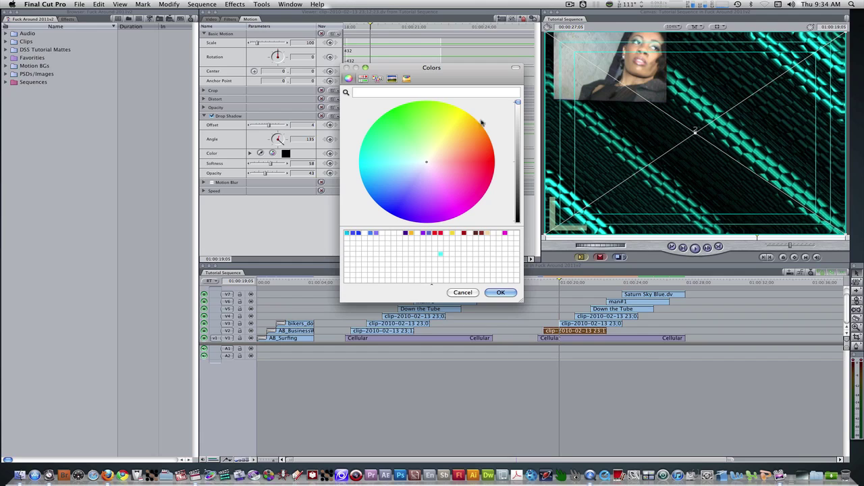
{"action": "left_click", "coordinate": [407, 125]}
{"action": "left_click_drag", "start_coordinate": [407, 125], "coordinate": [403, 107]}
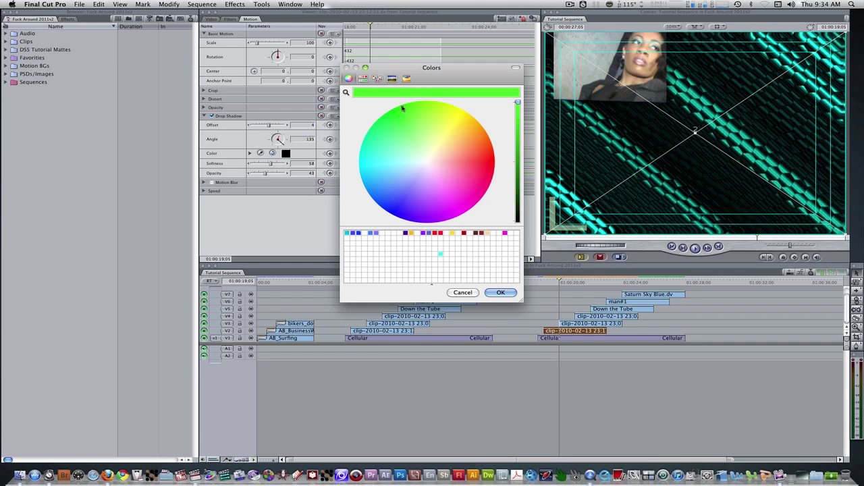
{"action": "left_click", "coordinate": [500, 293]}
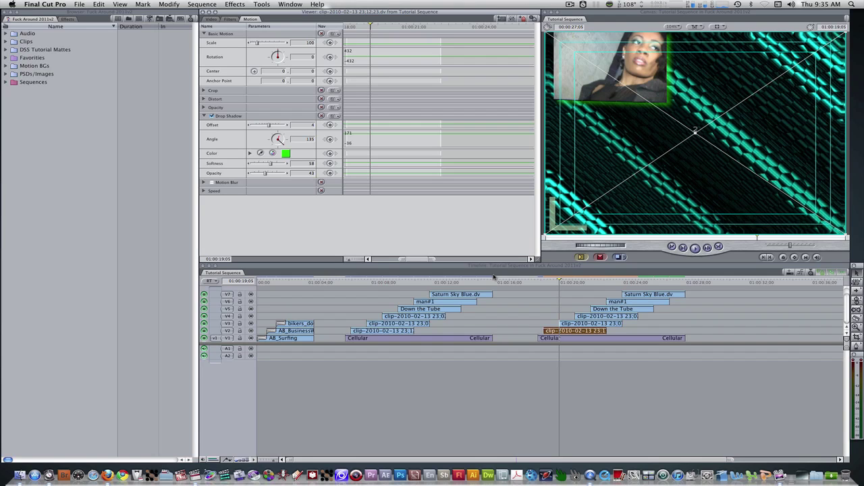
Copy the V2 clip's Drop Shadow attributes onto the staggered V3 to V7 clips above the second Cellular clip.
{"action": "right_click", "coordinate": [578, 331]}
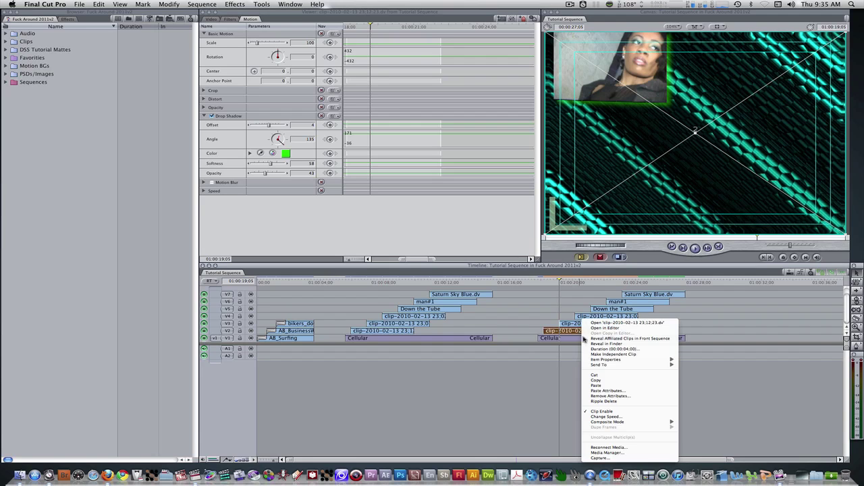
{"action": "left_click", "coordinate": [604, 380]}
{"action": "left_click_drag", "start_coordinate": [716, 288], "coordinate": [603, 324]}
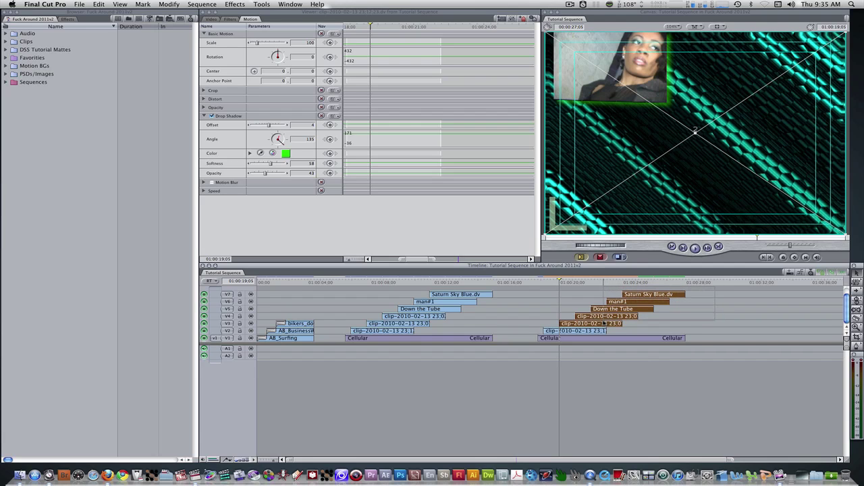
{"action": "key", "text": "alt+v"}
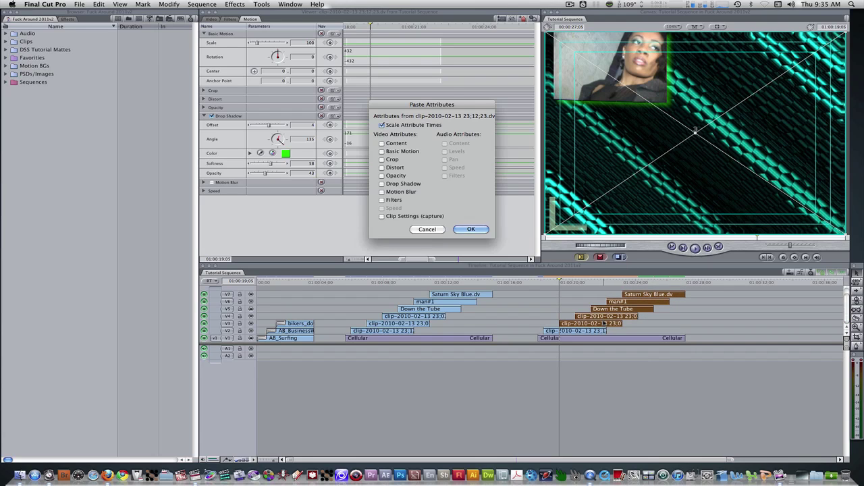
{"action": "left_click", "coordinate": [381, 183]}
{"action": "left_click", "coordinate": [471, 230]}
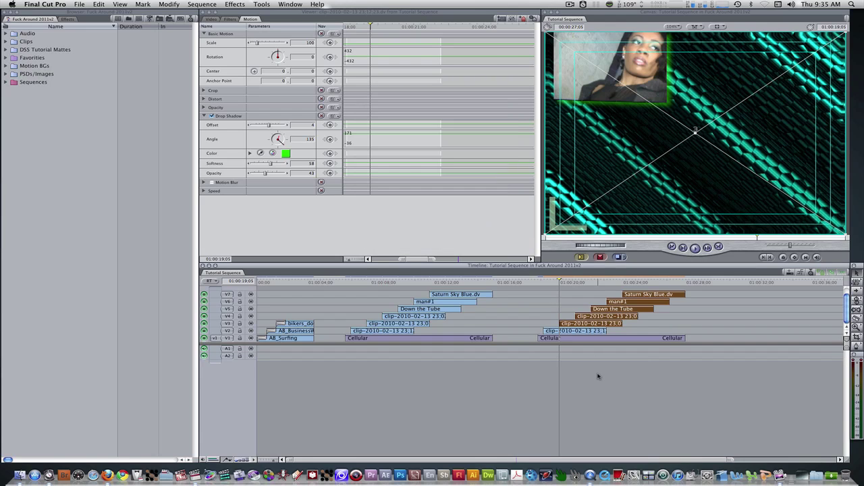
Save the project, render the sequence and play it from the start of the second Cellular clip.
{"action": "key", "text": "super+s"}
{"action": "key", "text": "alt+r"}
{"action": "left_click_drag", "start_coordinate": [559, 282], "coordinate": [538, 283]}
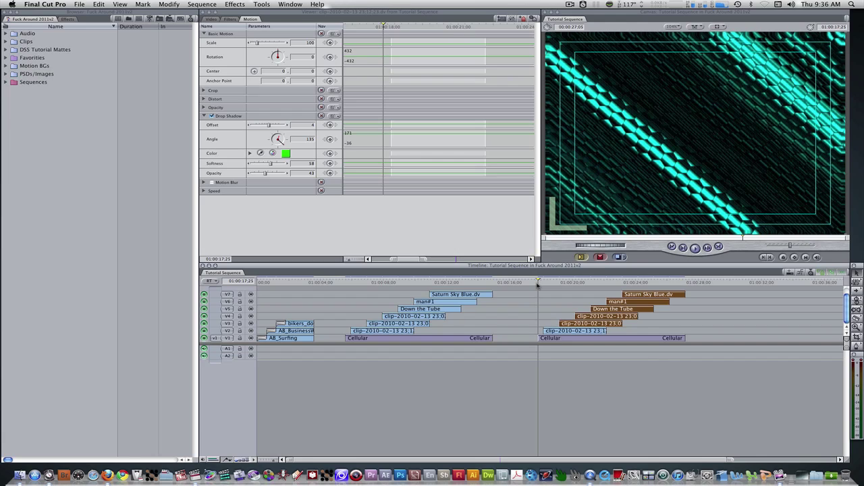
{"action": "key", "text": "space"}
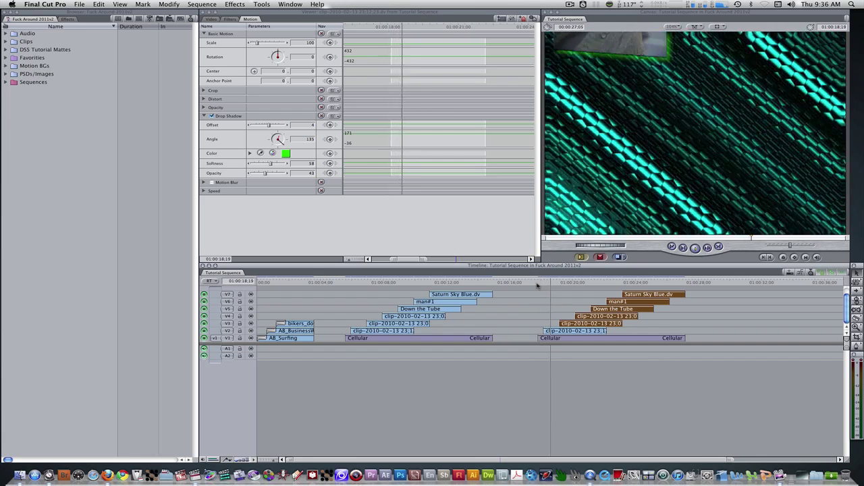